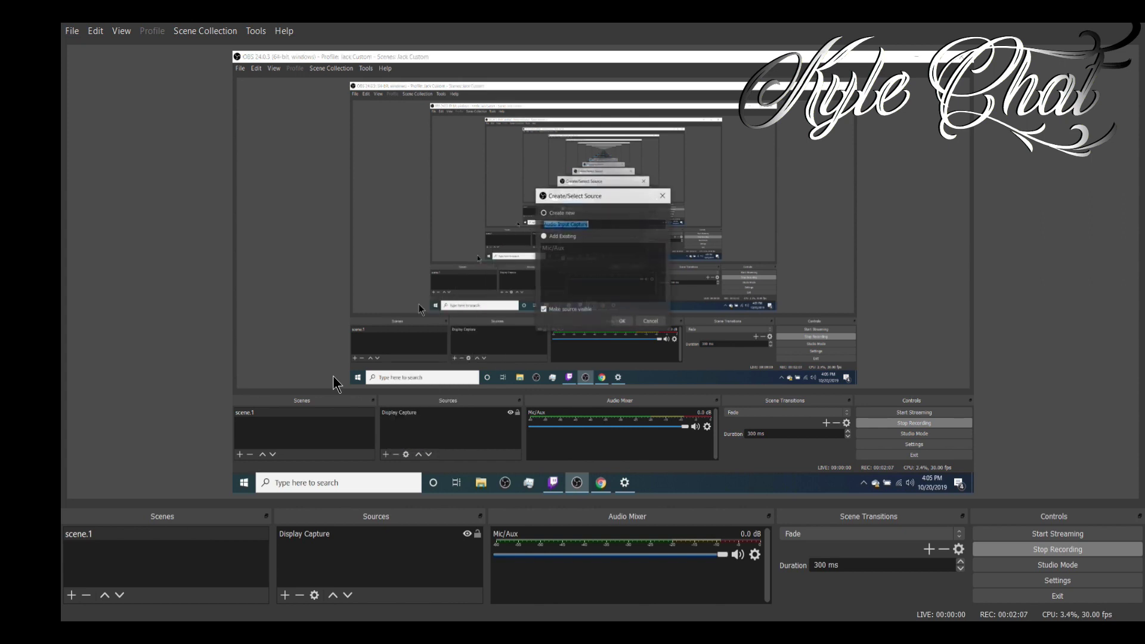
Create the Audio Input Capture source with Microphone (Blue Snowball) as its device.
click(622, 322)
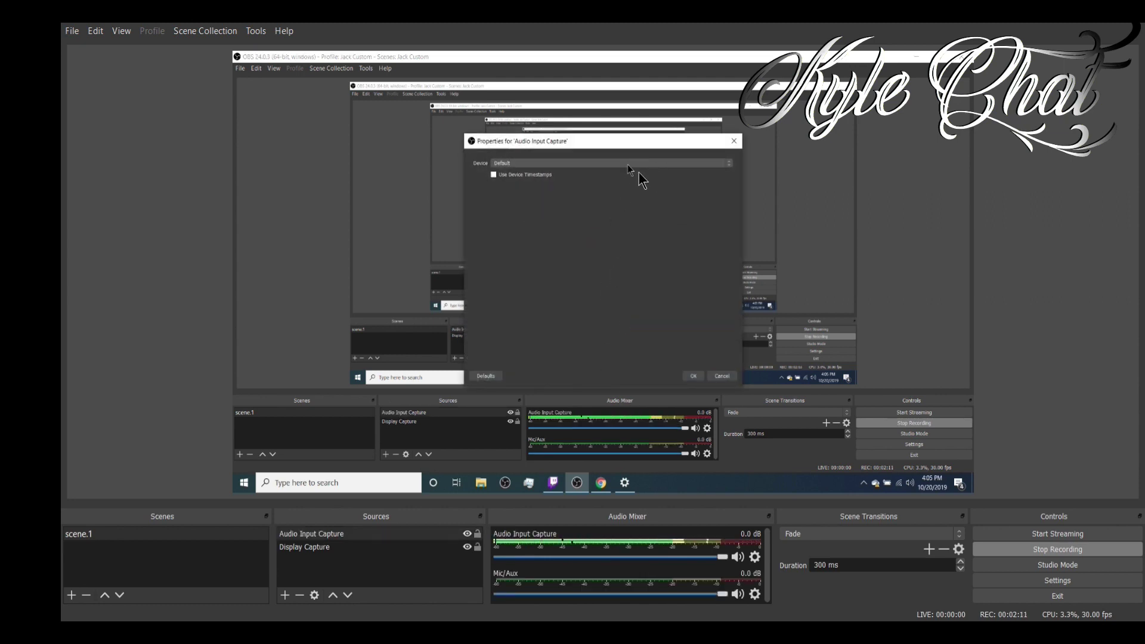
click(633, 164)
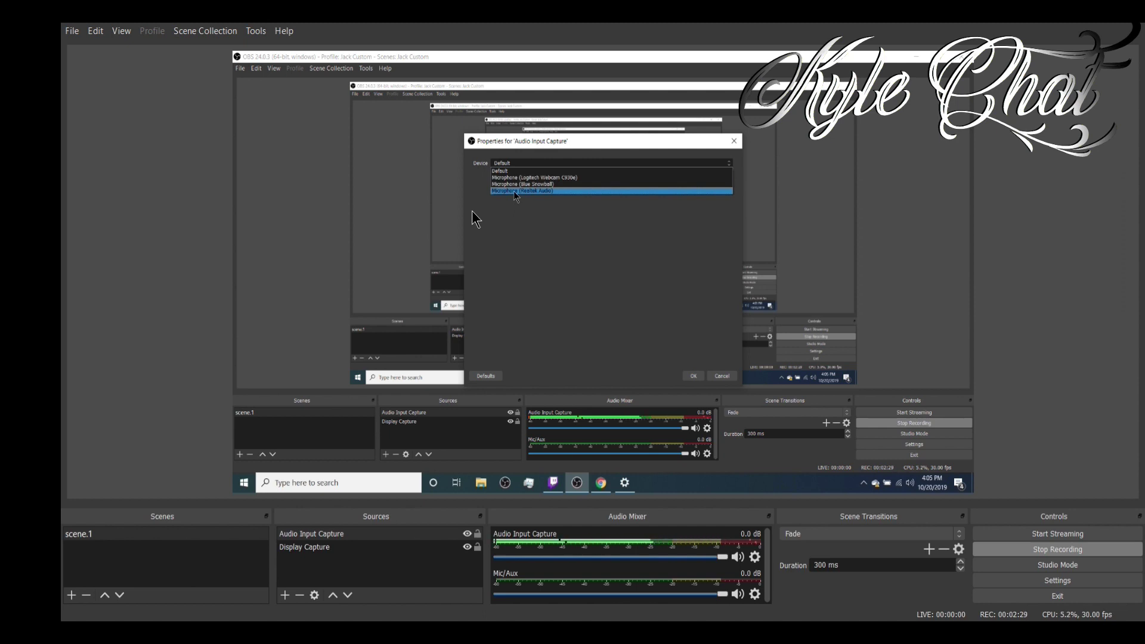
click(516, 184)
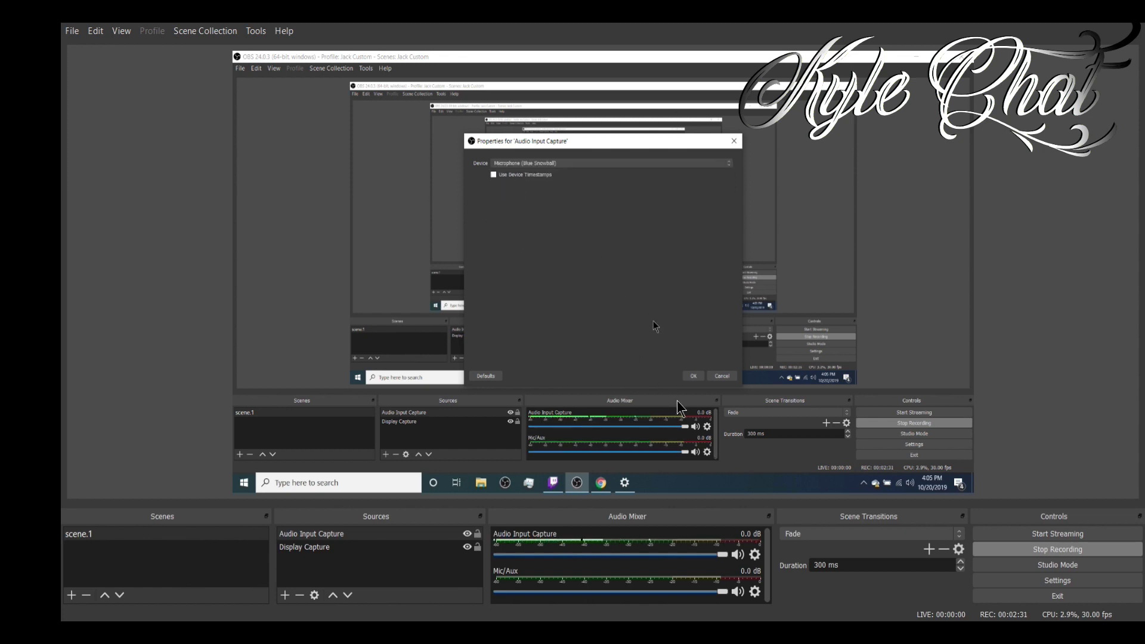
click(692, 375)
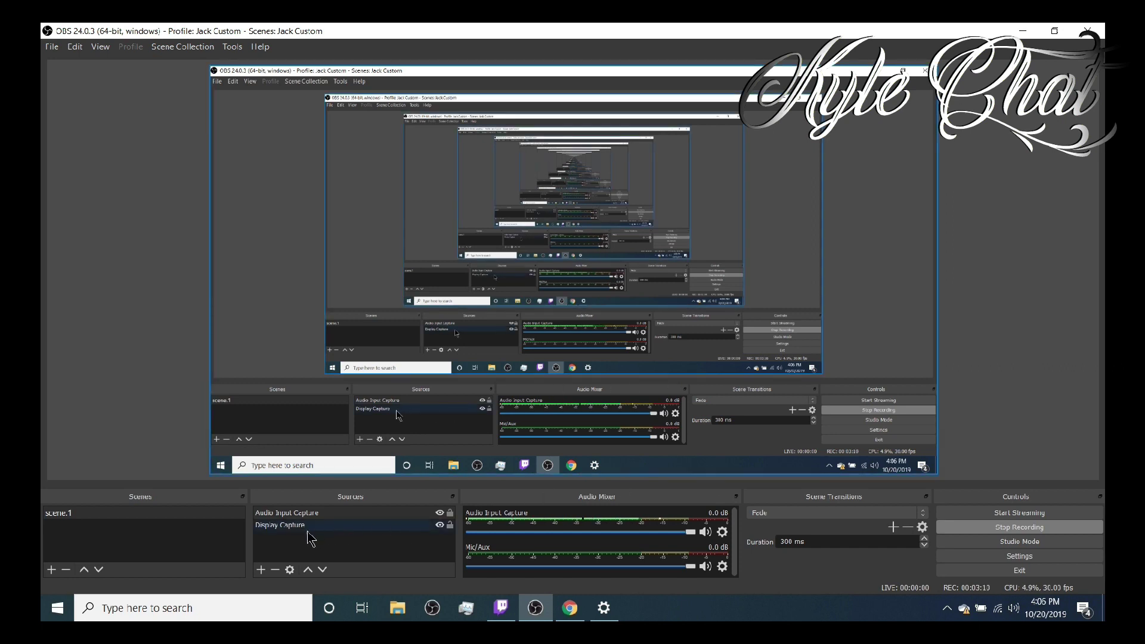
Add a Video Capture Device source for the Logitech webcam with a custom resolution of 1920x1080.
click(260, 570)
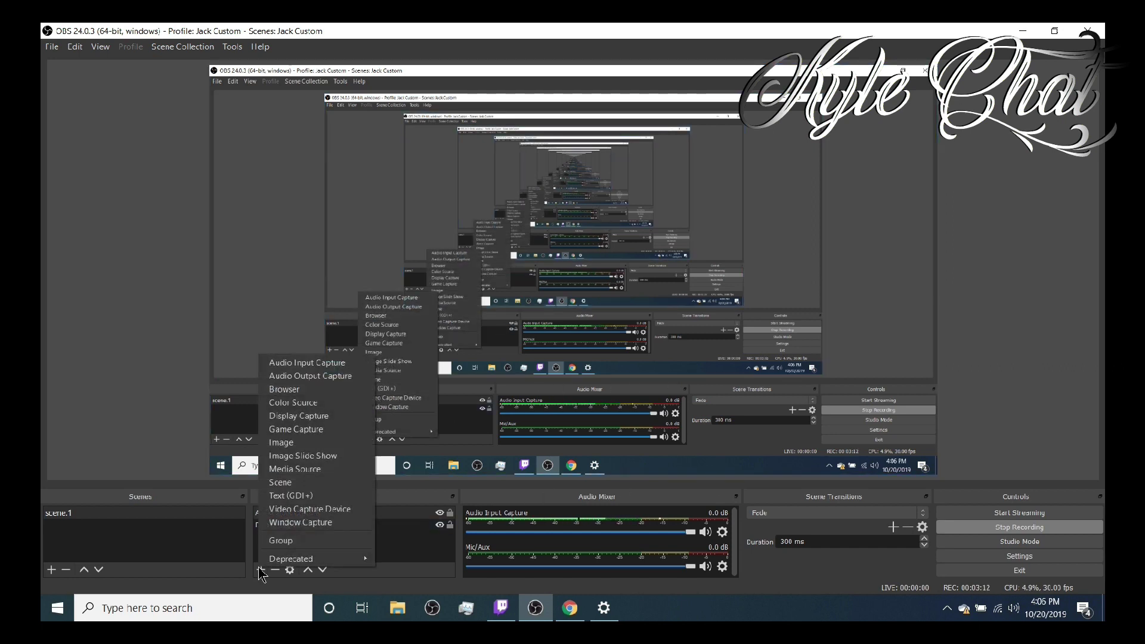
click(319, 510)
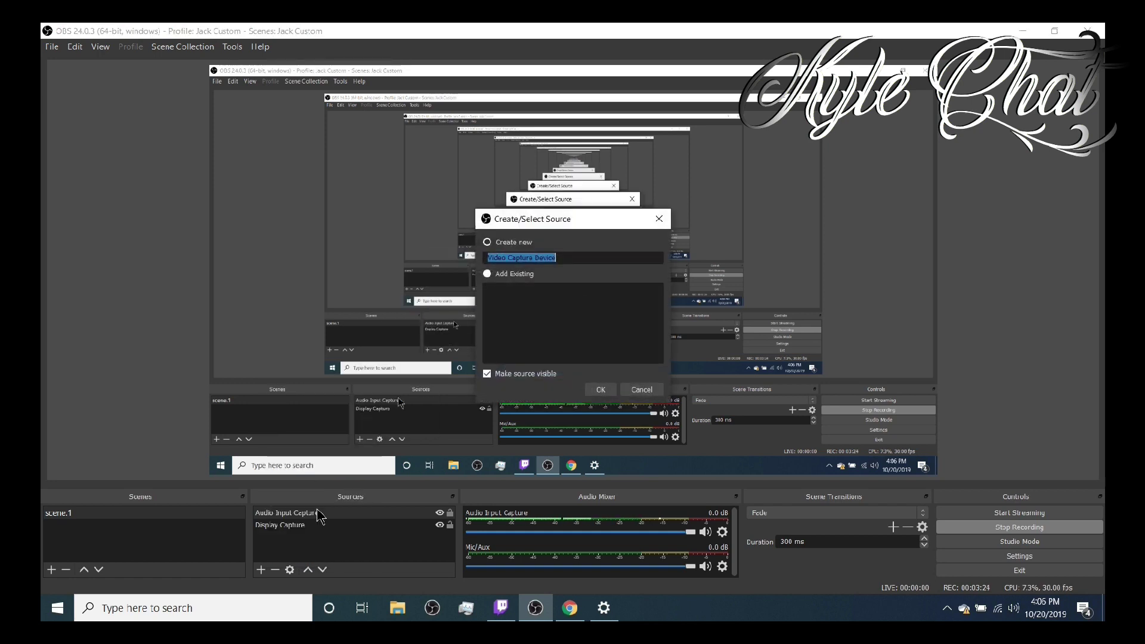
click(601, 389)
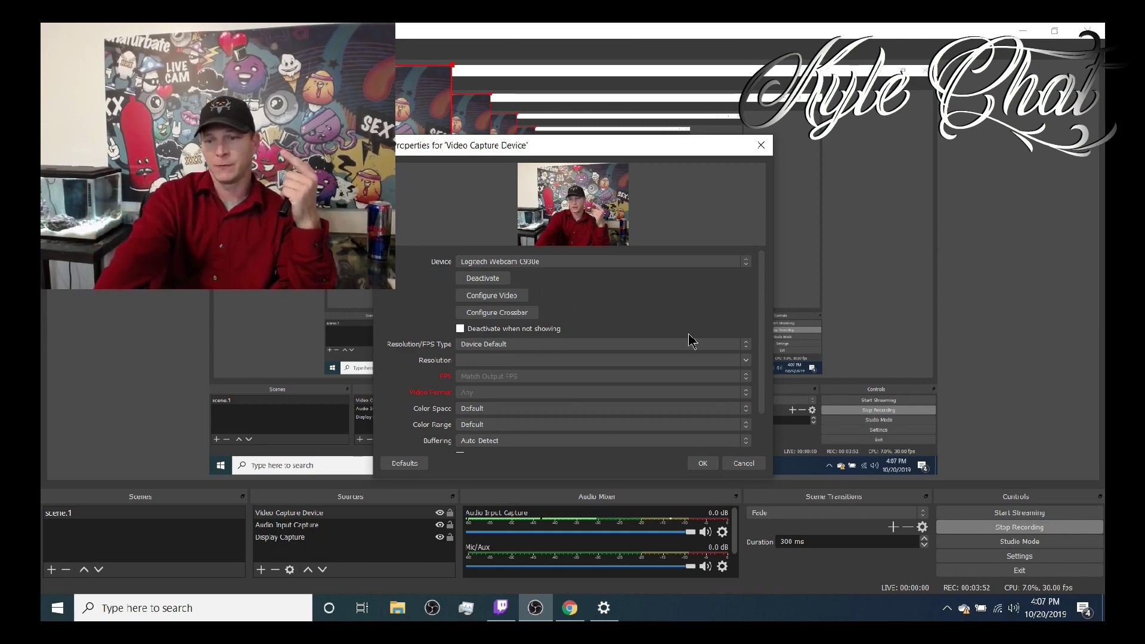
click(718, 346)
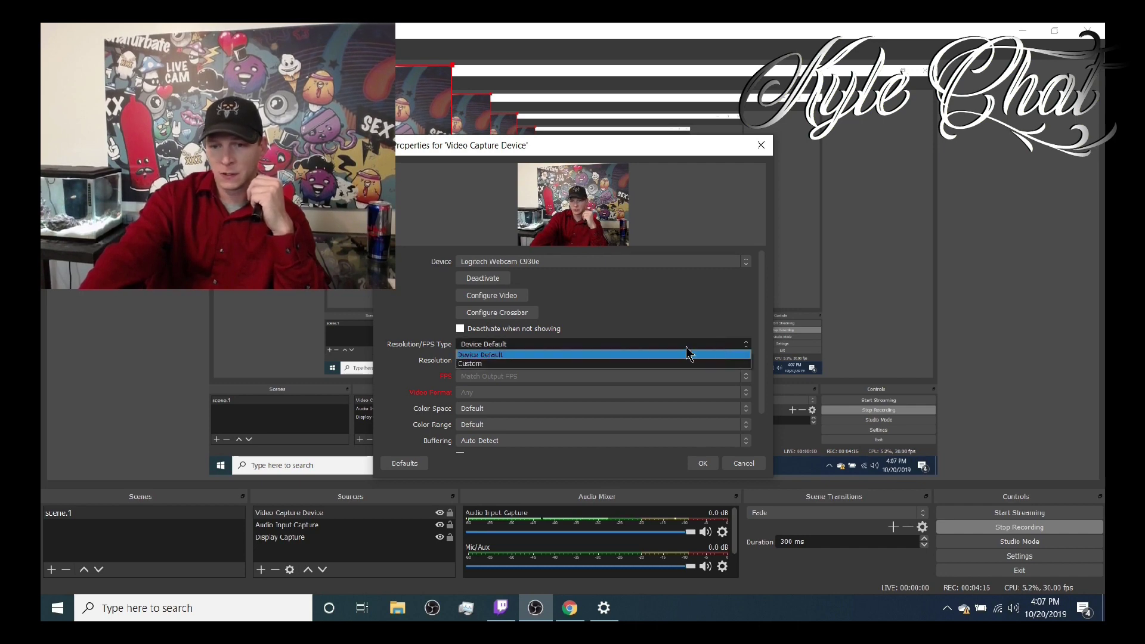
click(555, 364)
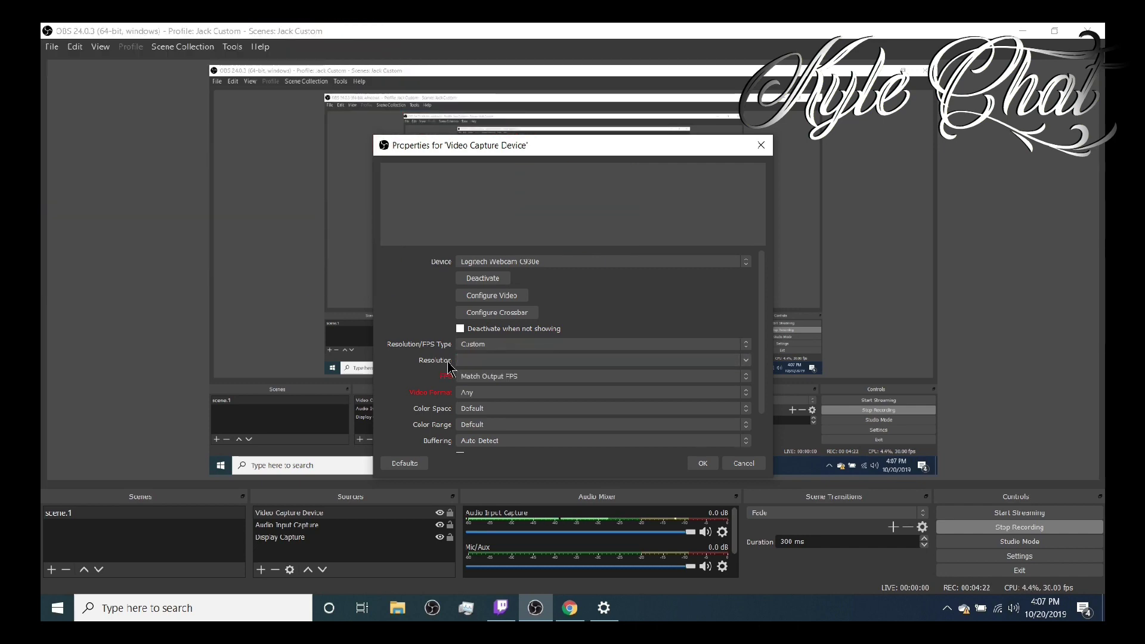
click(746, 361)
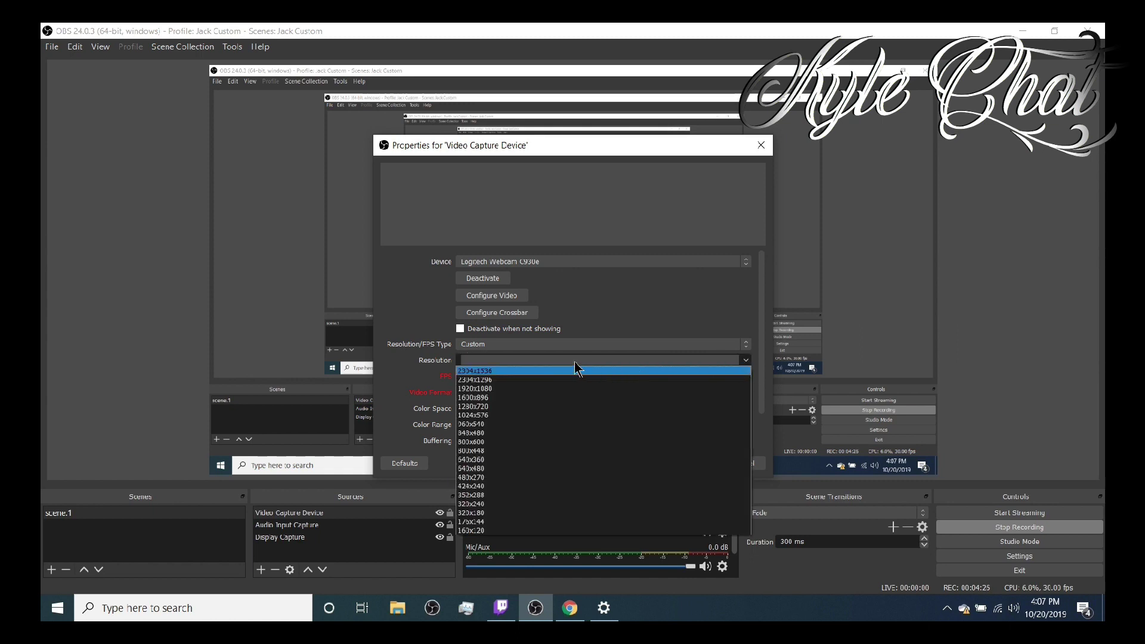
click(499, 391)
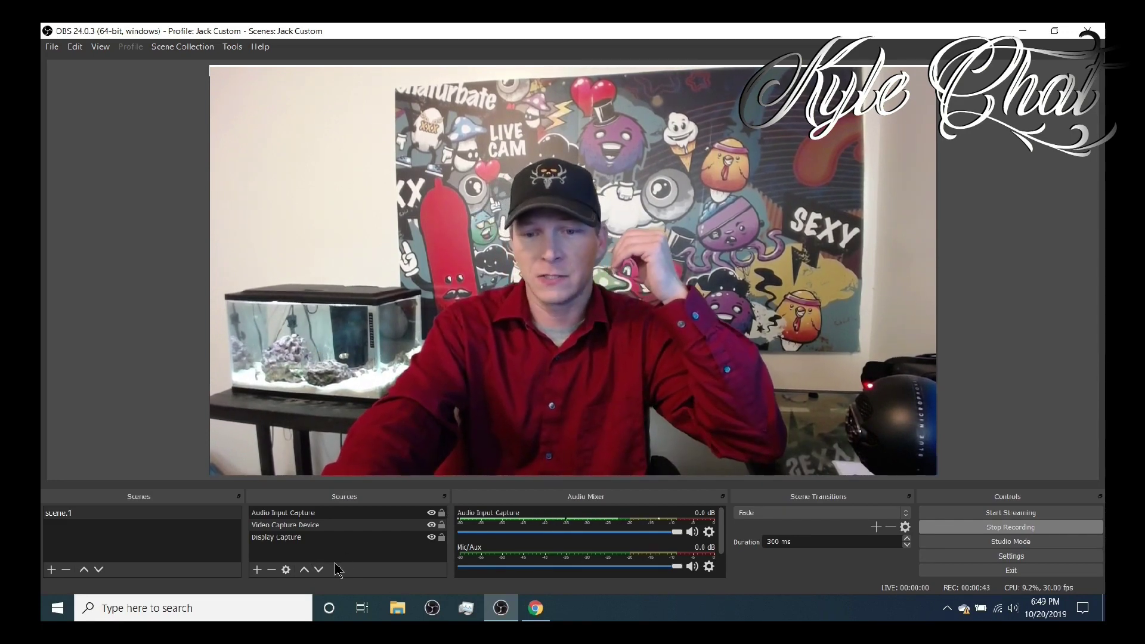
Hide the Video Capture Device source in the scene.
click(434, 538)
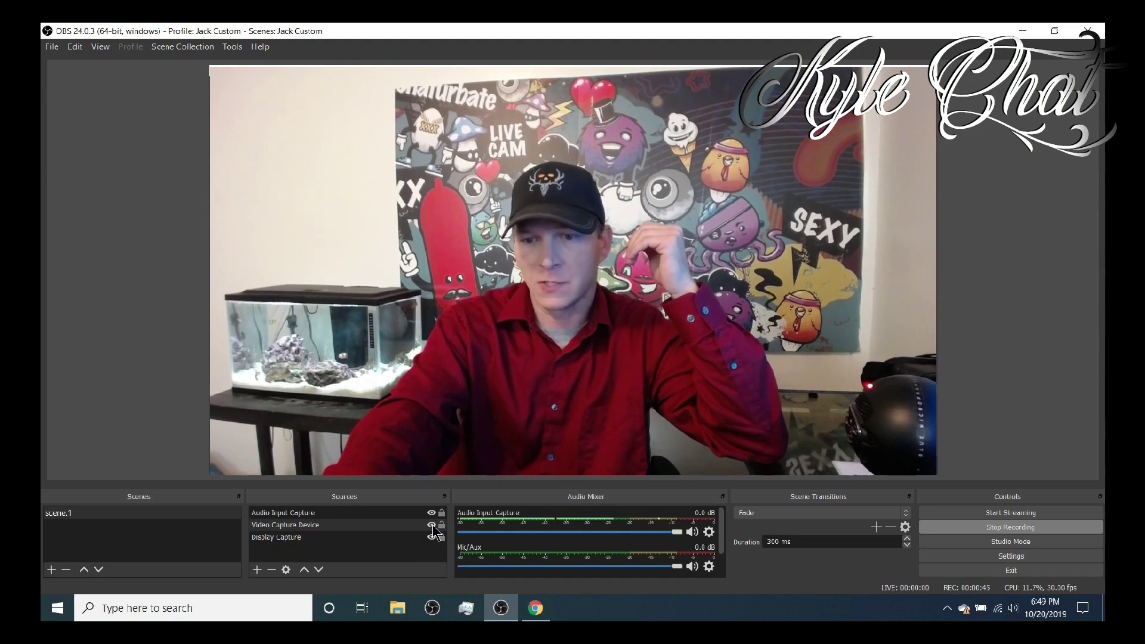
click(432, 537)
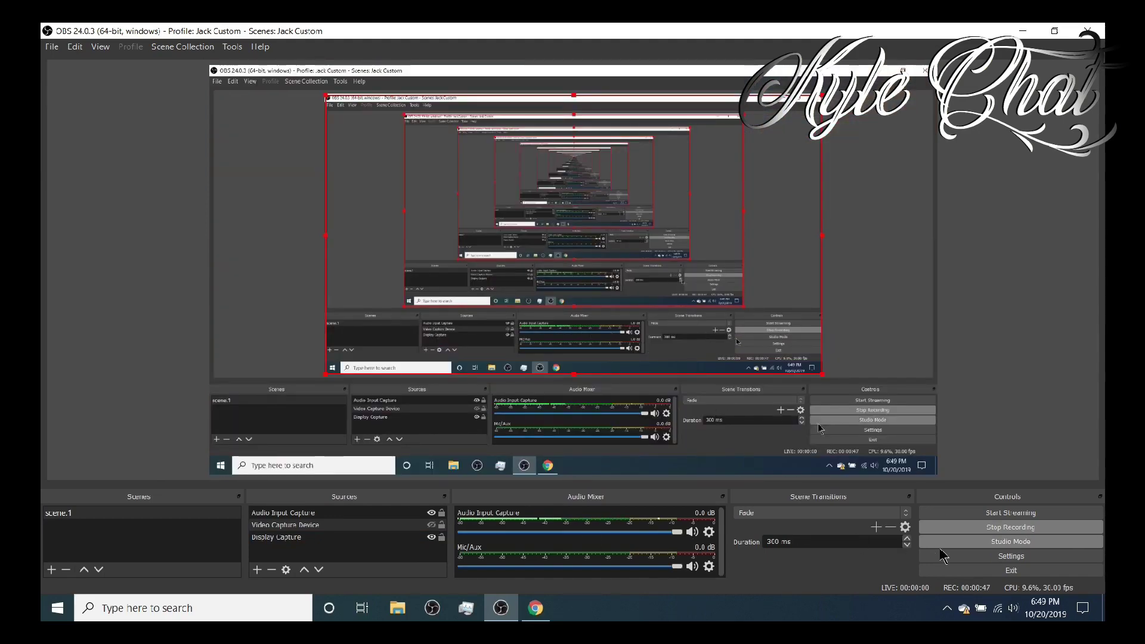
Set the streaming service to Chaturbate from the full list of services and save the settings.
click(1016, 562)
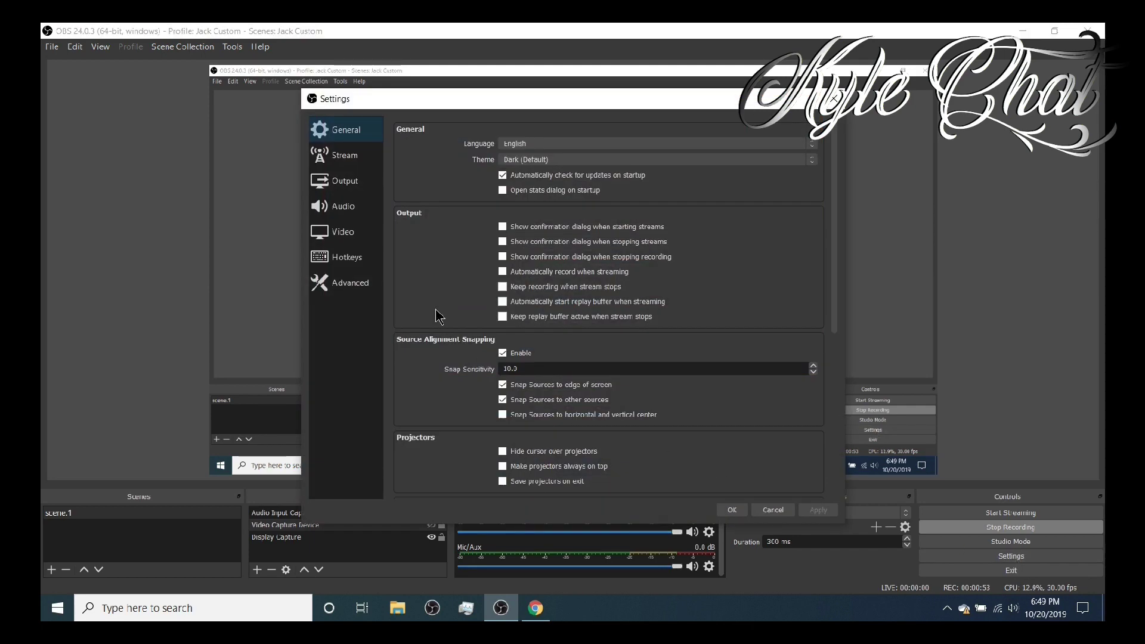
click(348, 162)
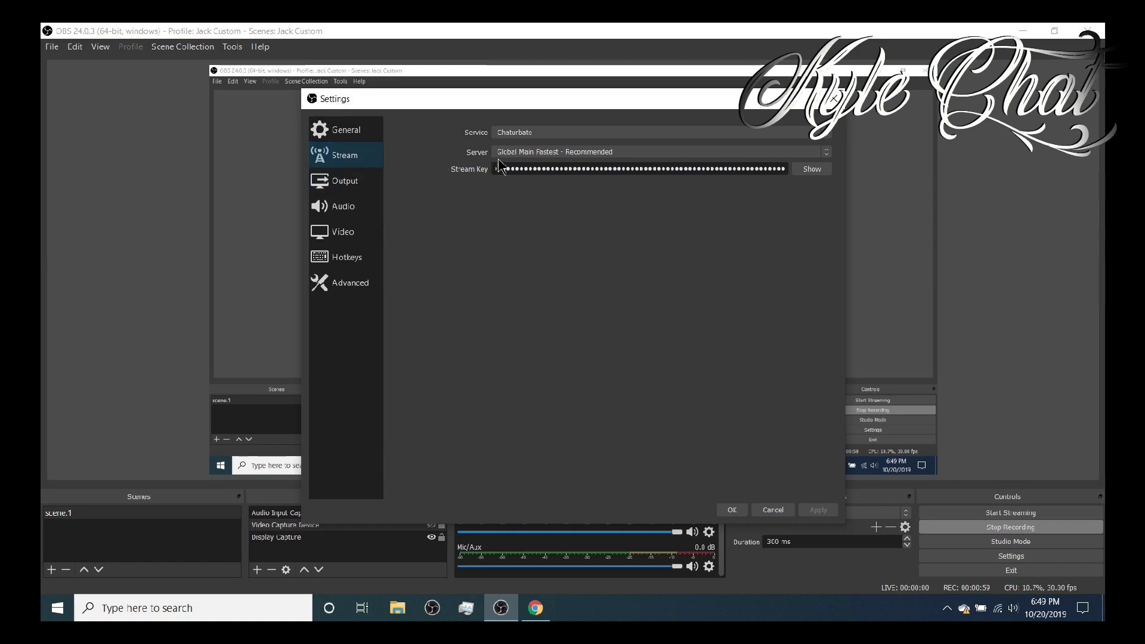
click(545, 141)
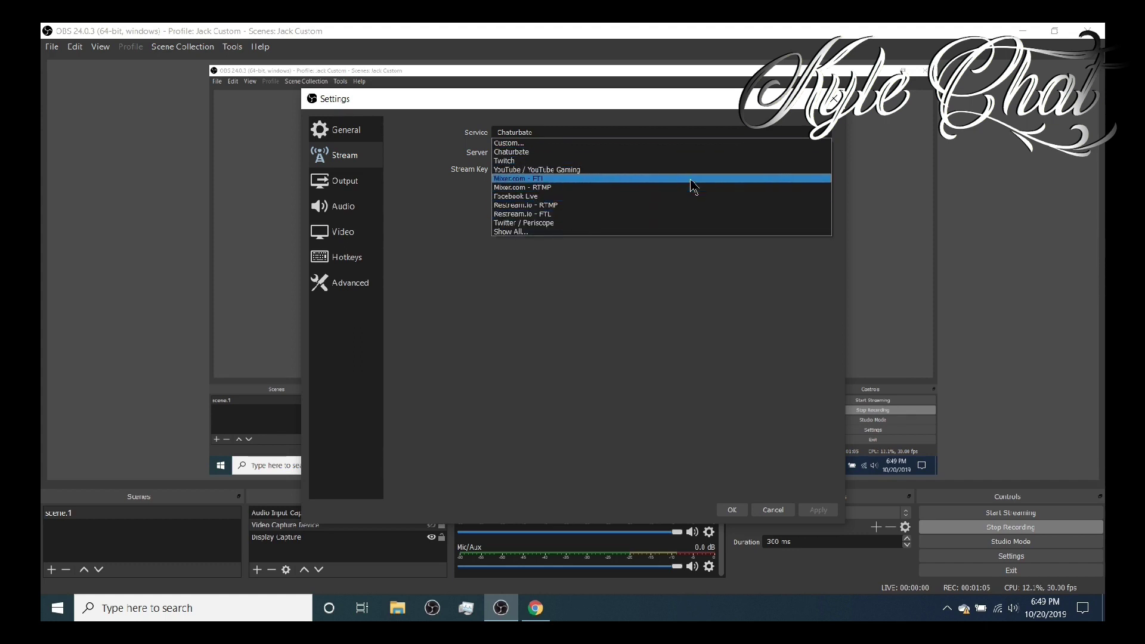
click(519, 233)
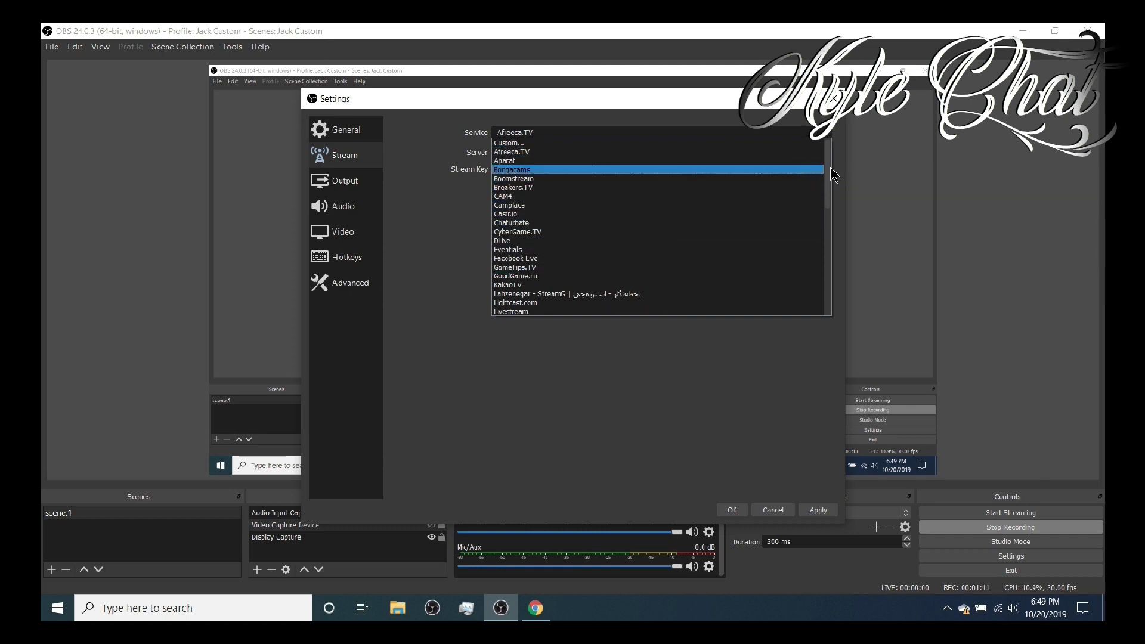
mouse_move(831, 171)
mouse_down()
mouse_move(834, 286)
mouse_move(823, 158)
mouse_up()
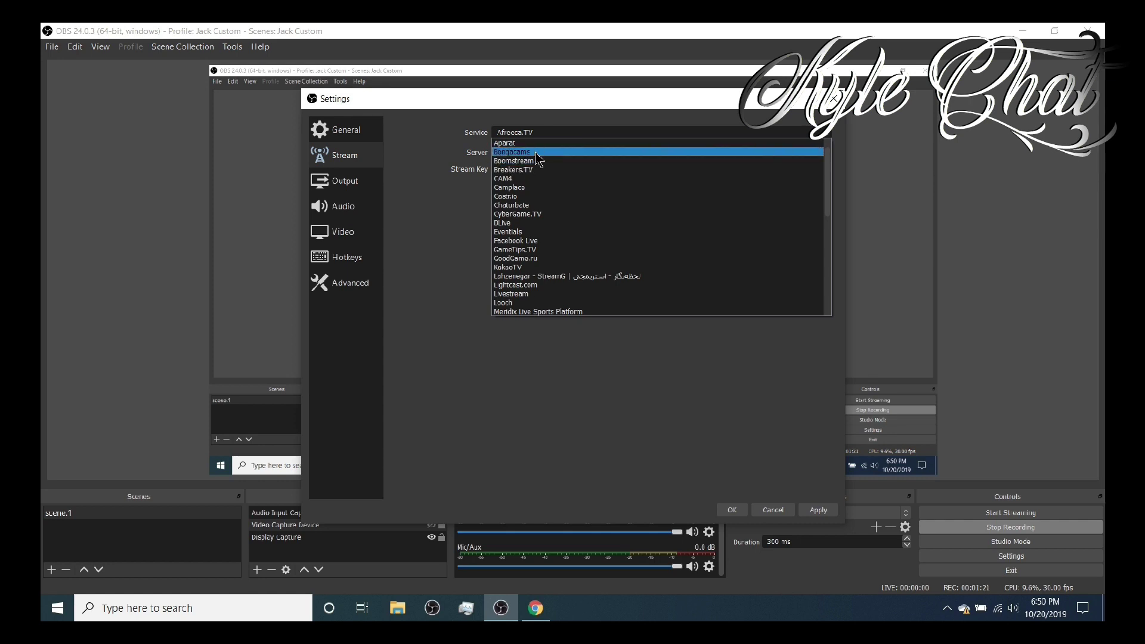
click(531, 206)
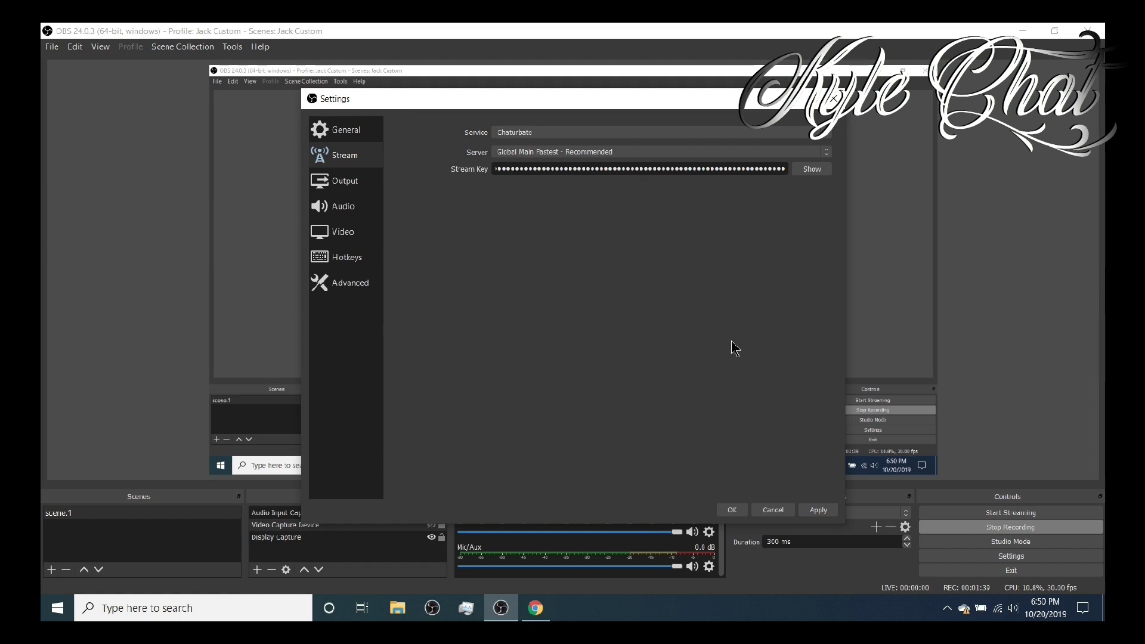
click(733, 512)
Reveal the broadcast token on the Chaturbate broadcast page in Chrome, then return to OBS and view the stream key settings.
click(532, 609)
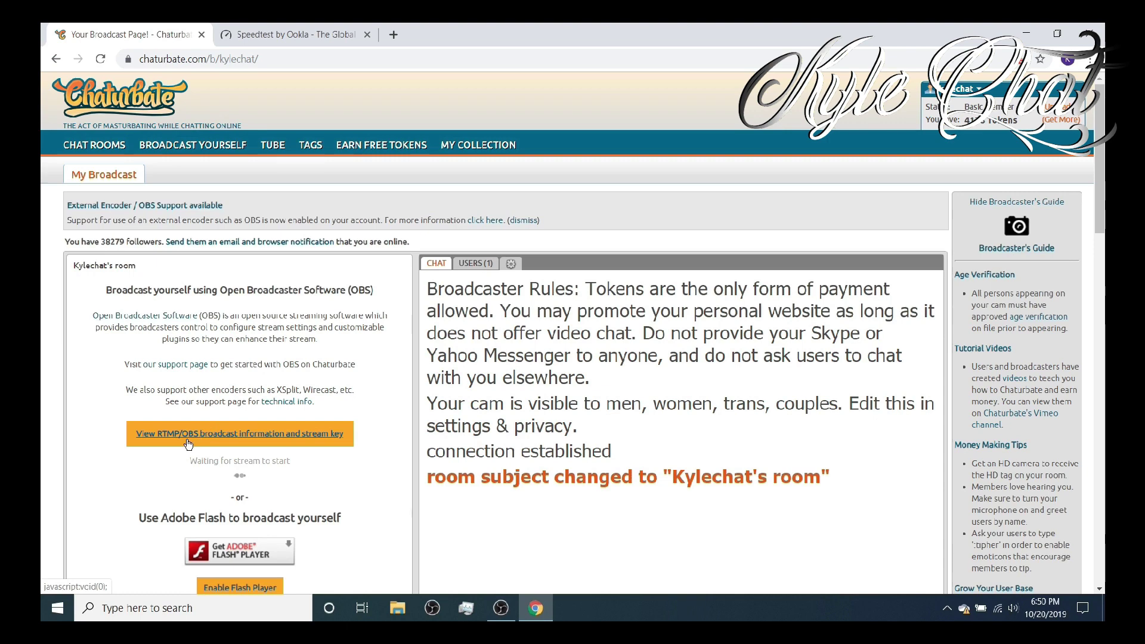
click(255, 441)
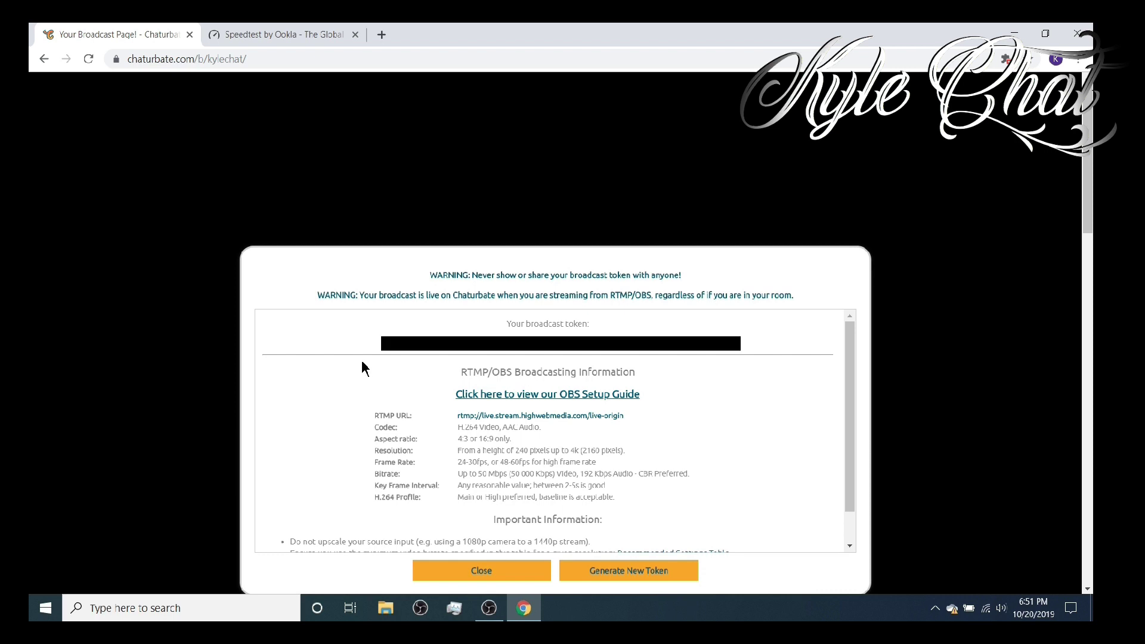
click(443, 350)
click(488, 608)
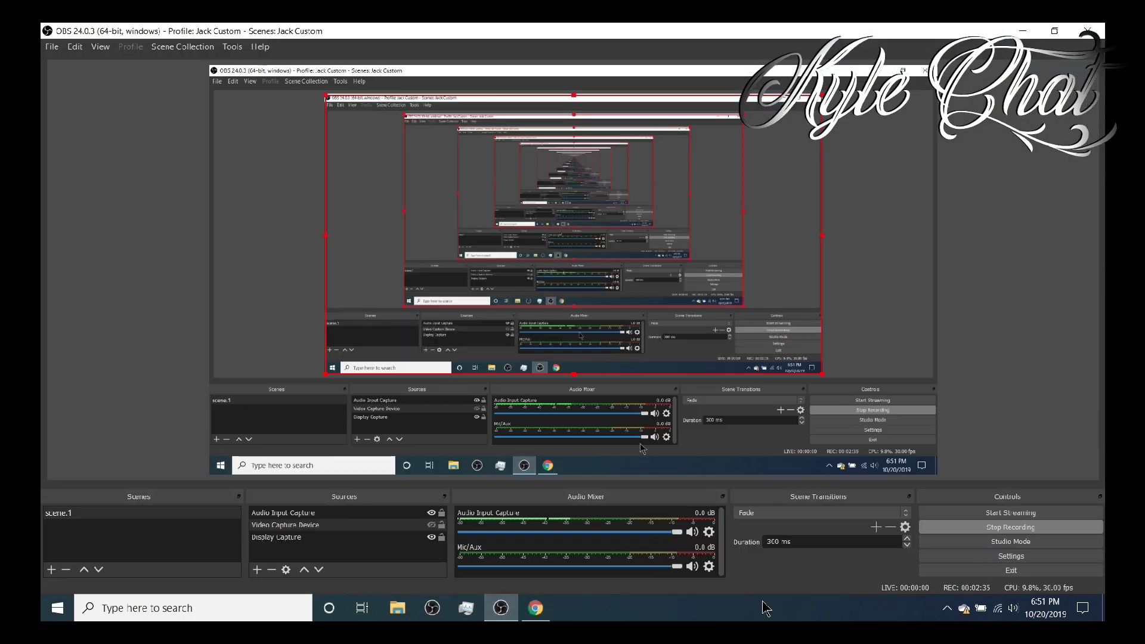
click(983, 561)
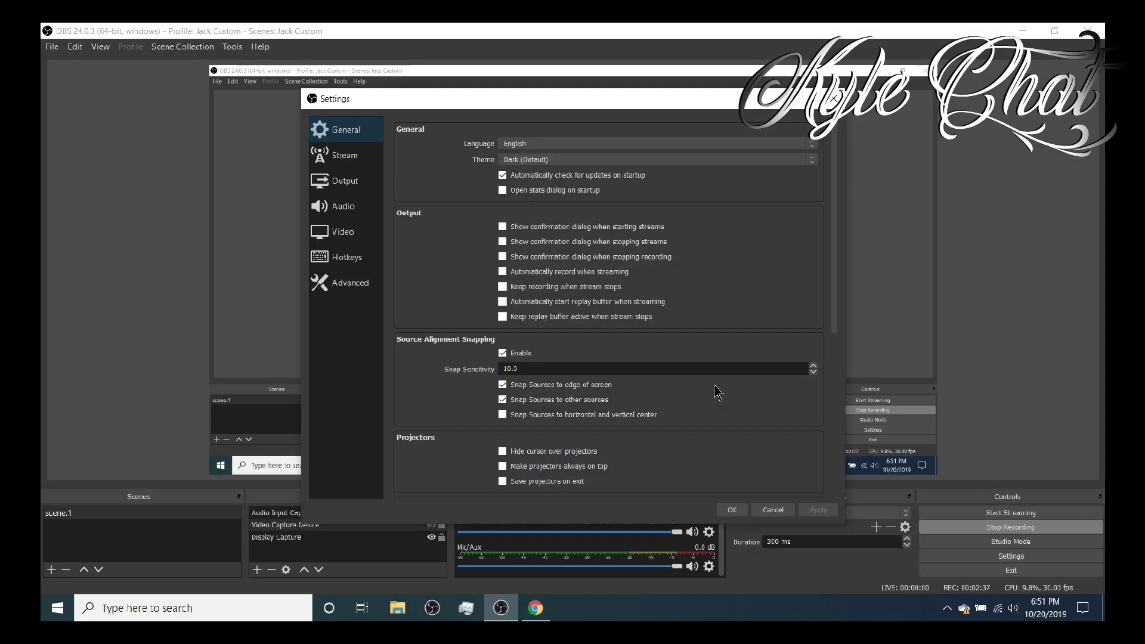
click(357, 159)
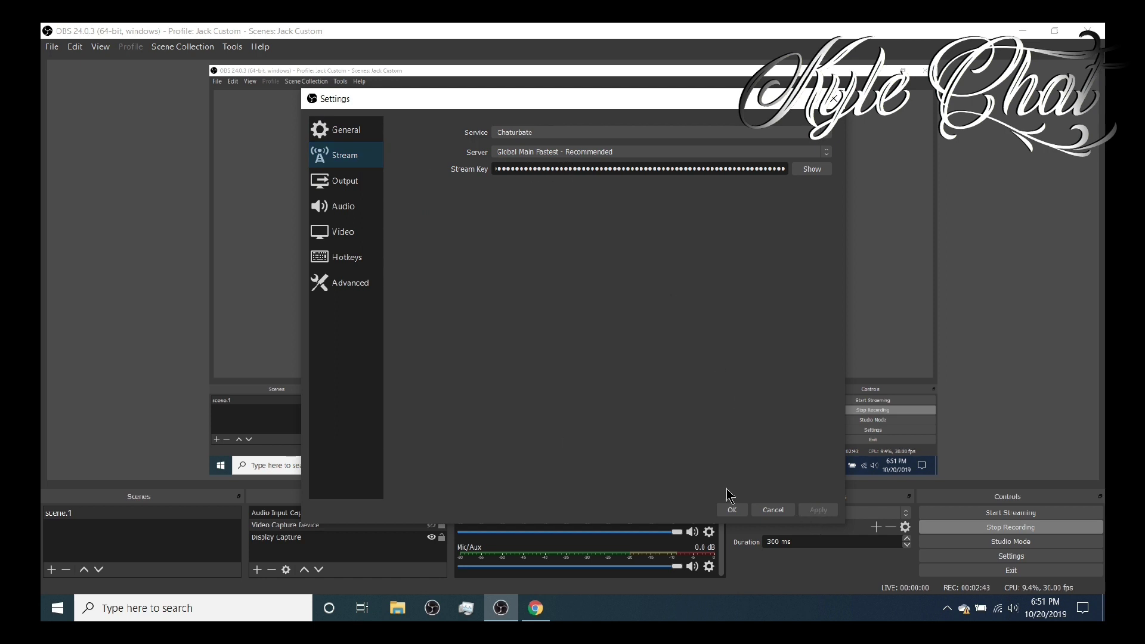
Look at the streaming video bitrate in the output settings and run a Speedtest in Chrome to check the upload speed.
click(357, 189)
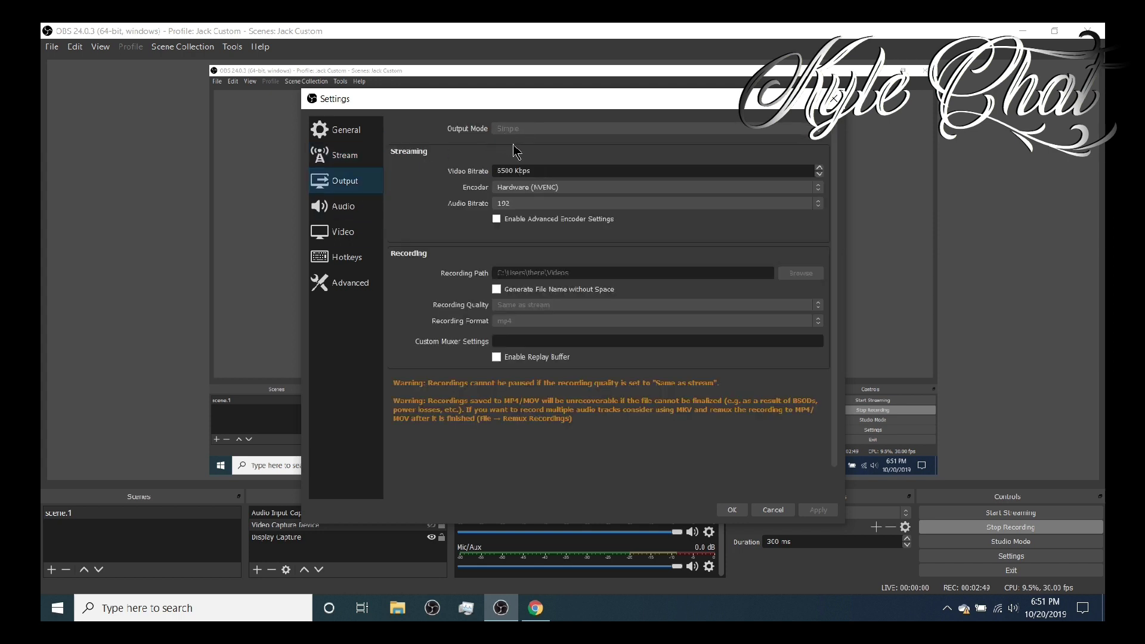
click(495, 174)
click(541, 604)
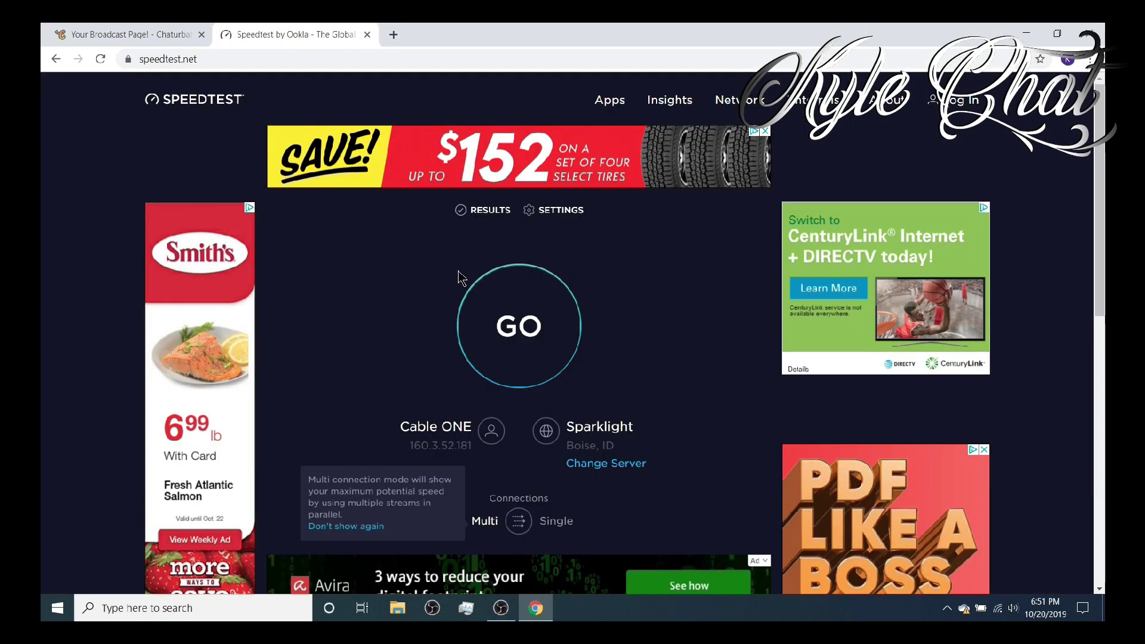
click(510, 330)
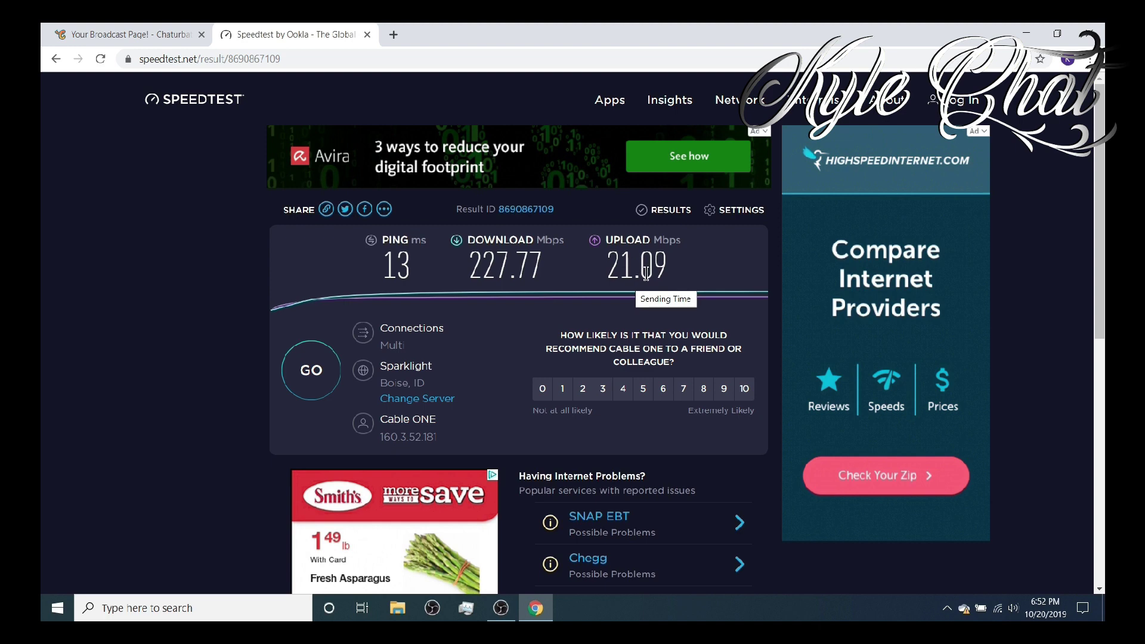
click(501, 608)
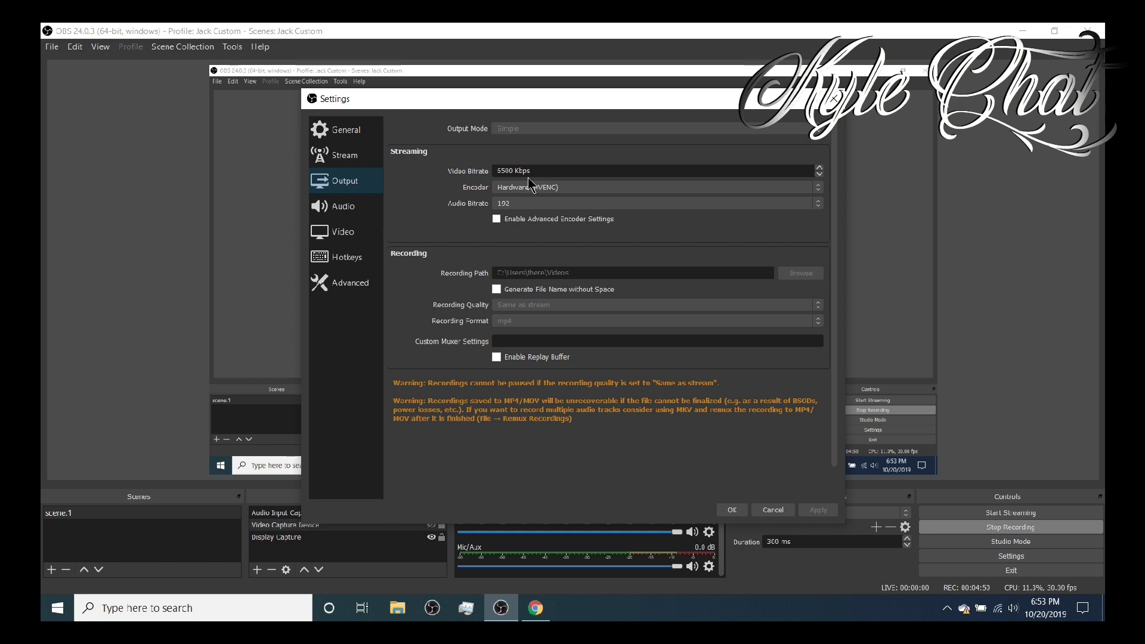
Choose Hardware (NVENC) as the streaming encoder and 192 as the audio bitrate.
click(565, 192)
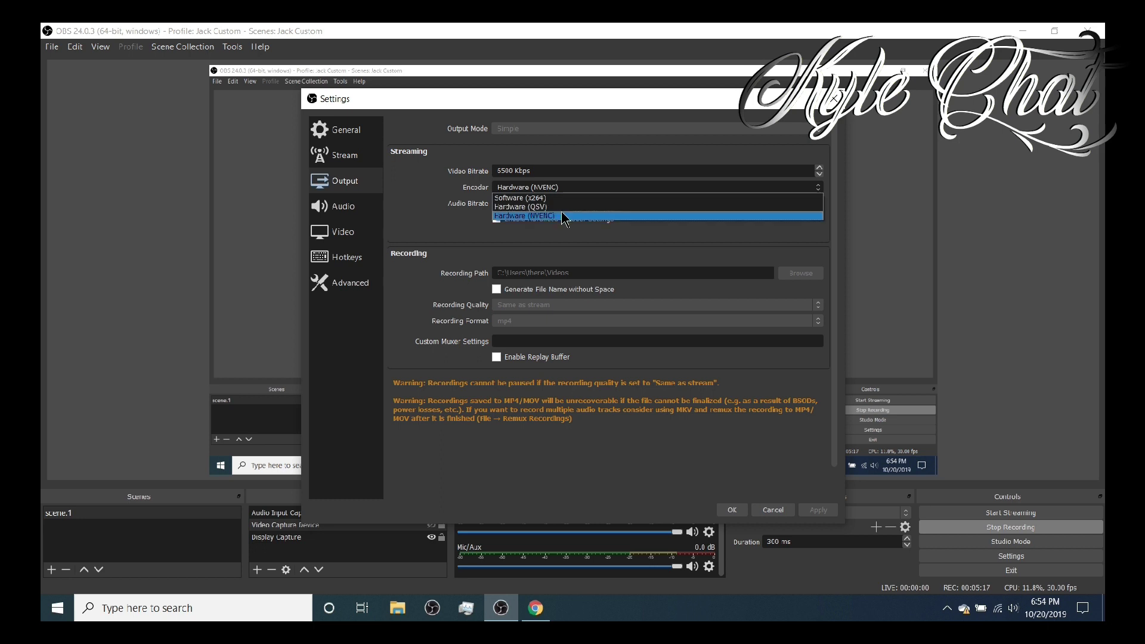
click(523, 216)
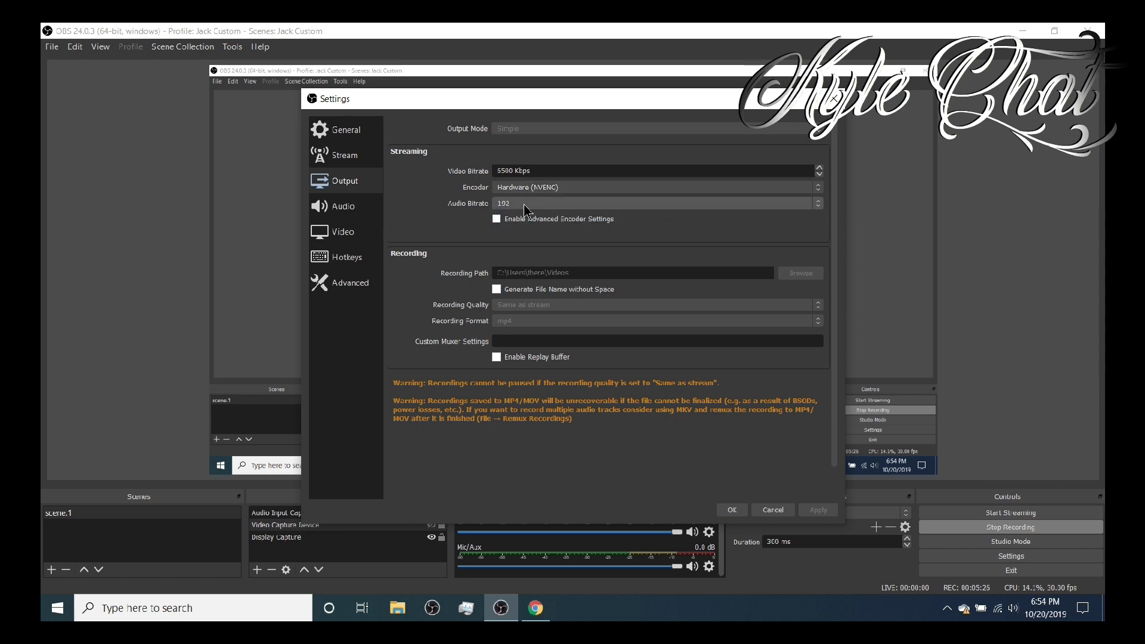
click(524, 205)
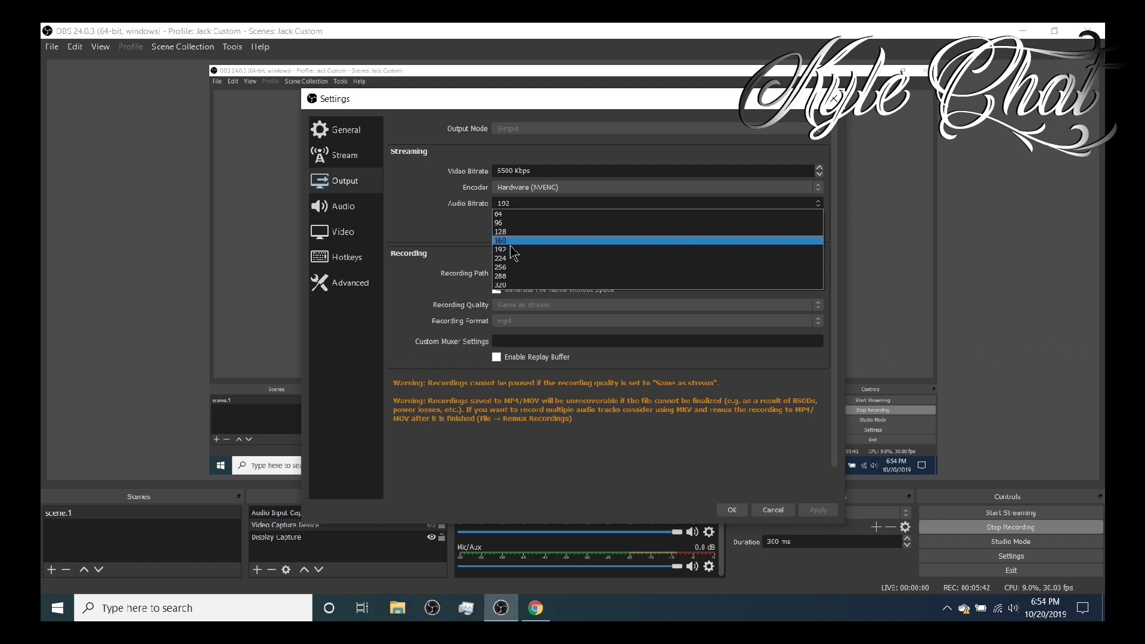
click(510, 248)
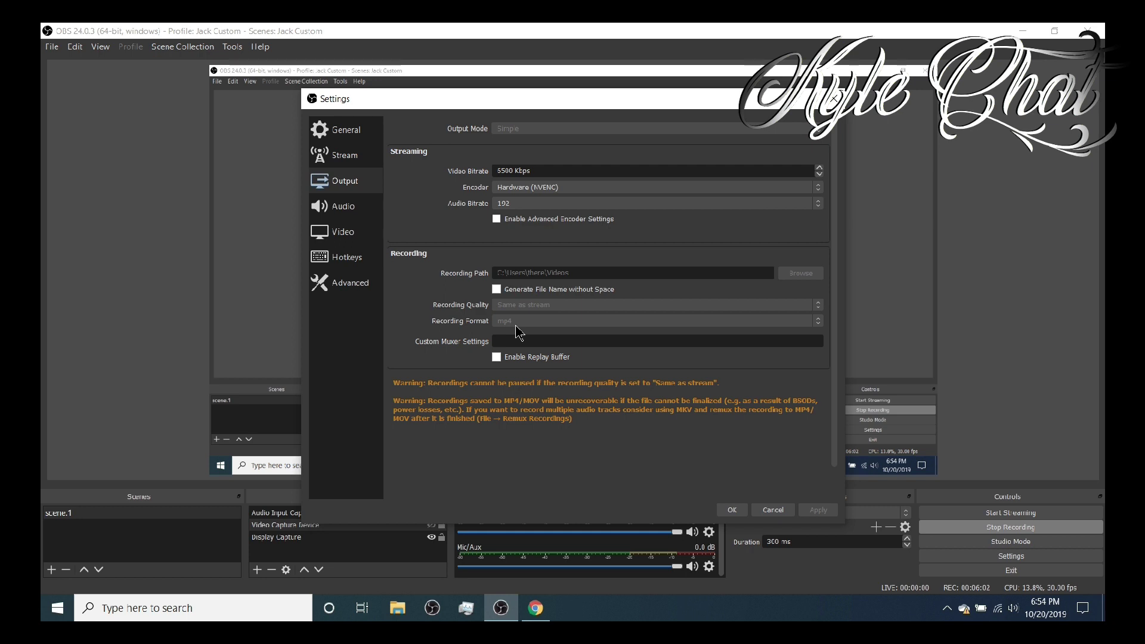
Review the audio sample rate and channel settings, and the video resolution and frame rate settings.
click(356, 210)
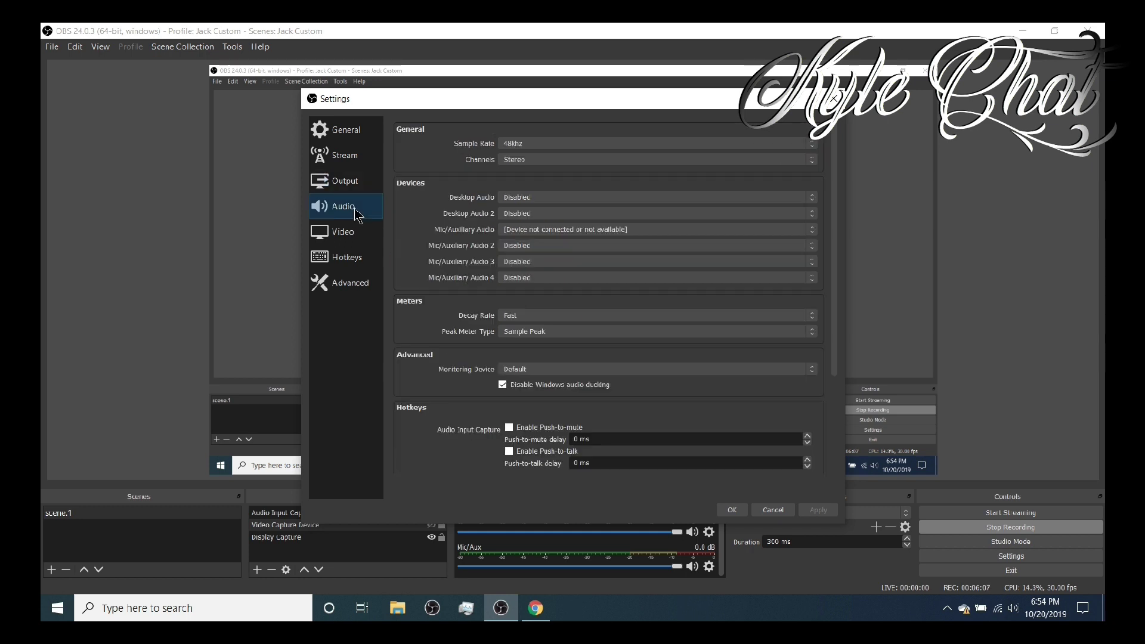
click(559, 144)
click(529, 161)
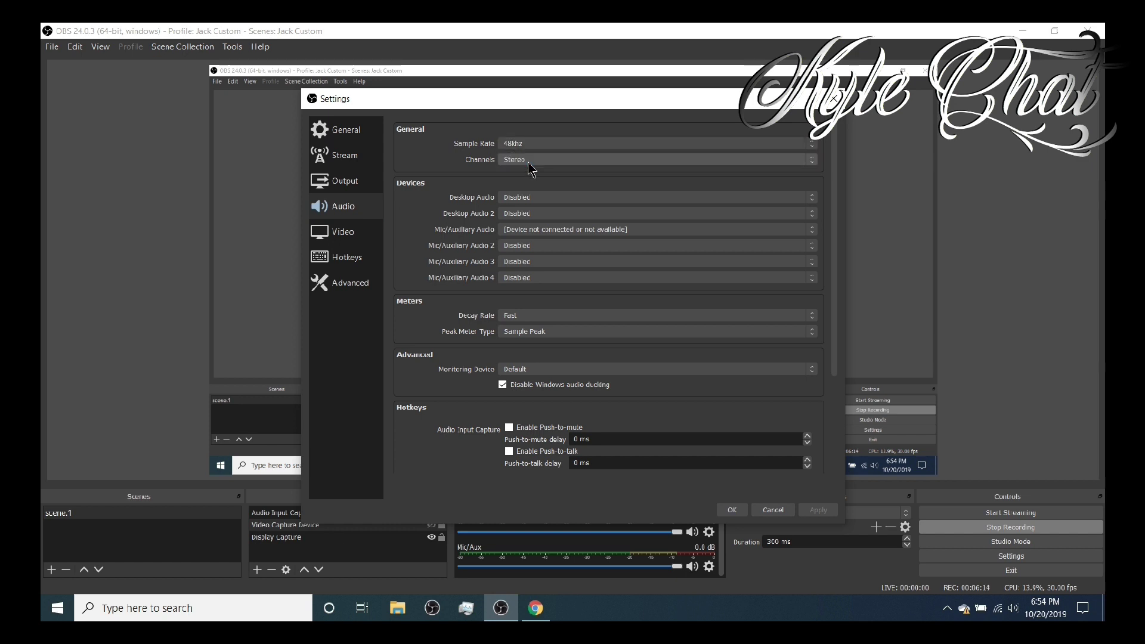
click(375, 240)
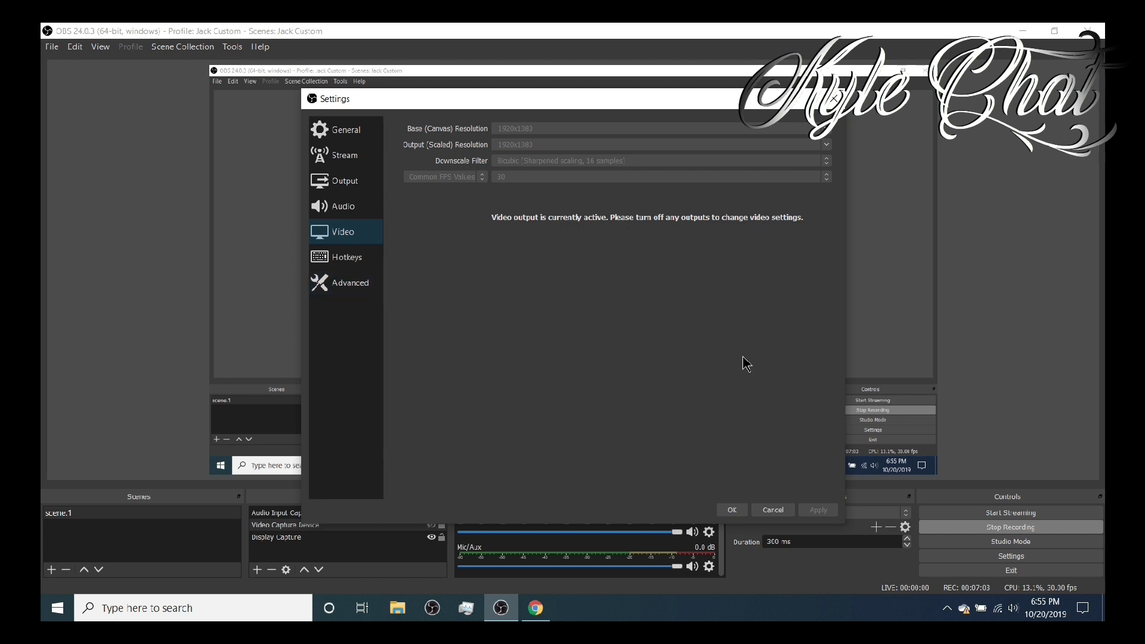
Close the settings, show the Video Capture Device source in the scene and start streaming.
click(736, 510)
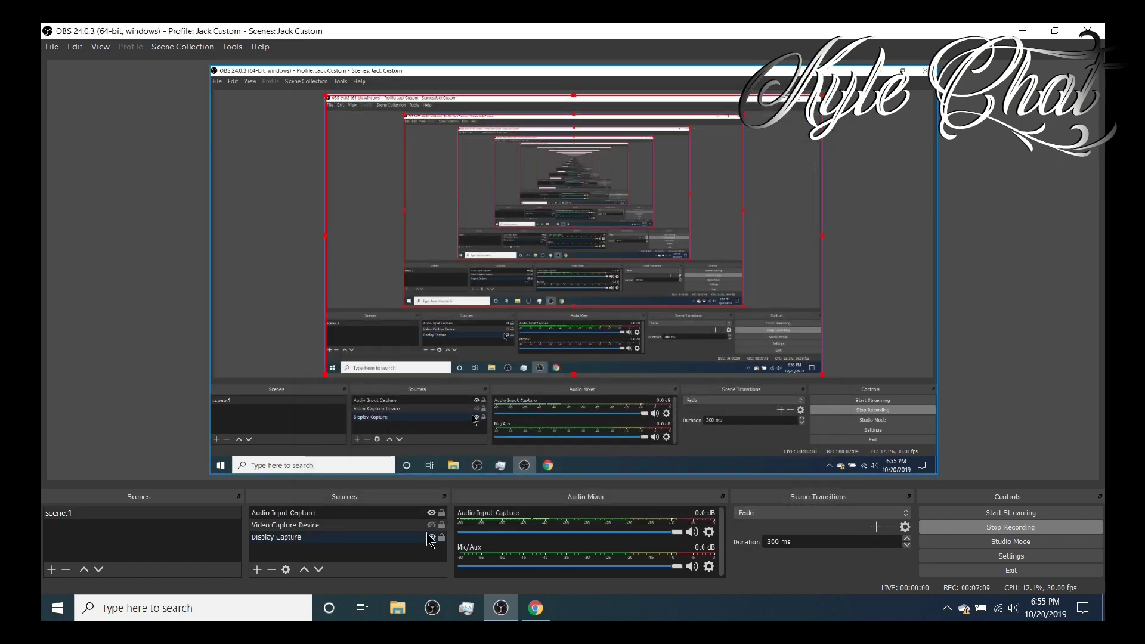
click(431, 525)
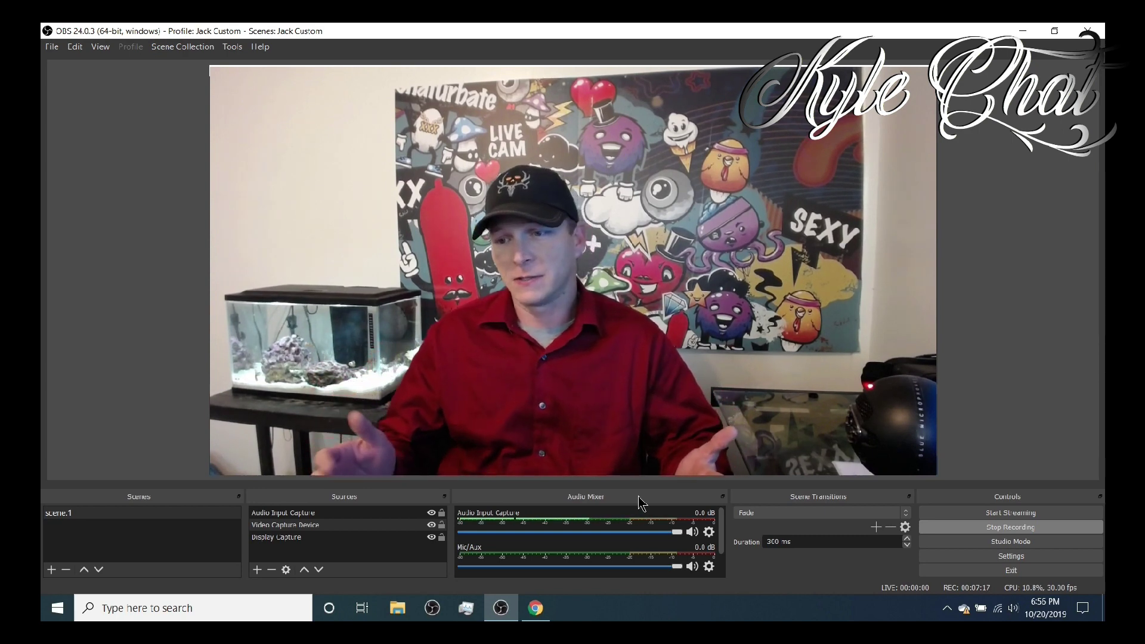
click(993, 514)
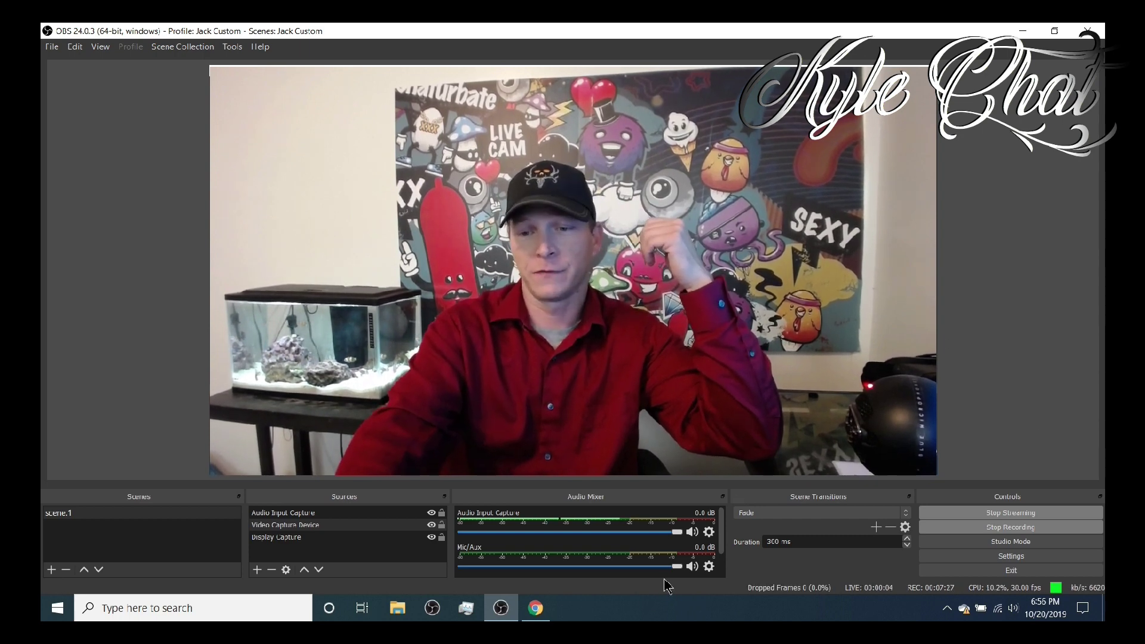
Switch to the Chaturbate broadcast page in Chrome, shrink the OBS window and move it aside, and check the live stream's status.
click(547, 608)
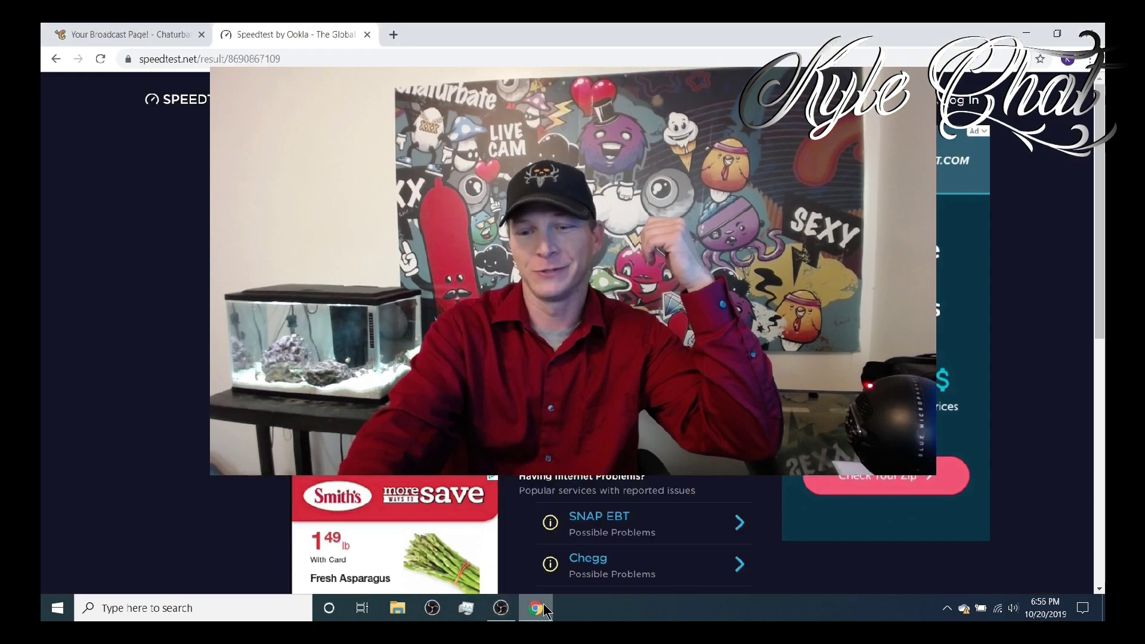
click(141, 33)
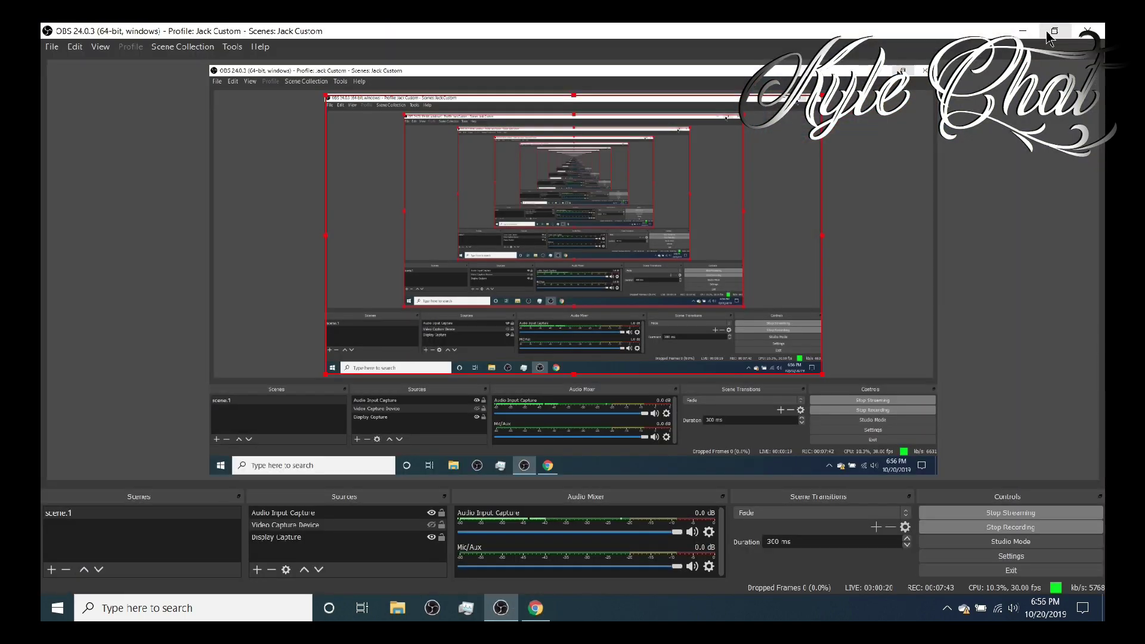
click(1053, 31)
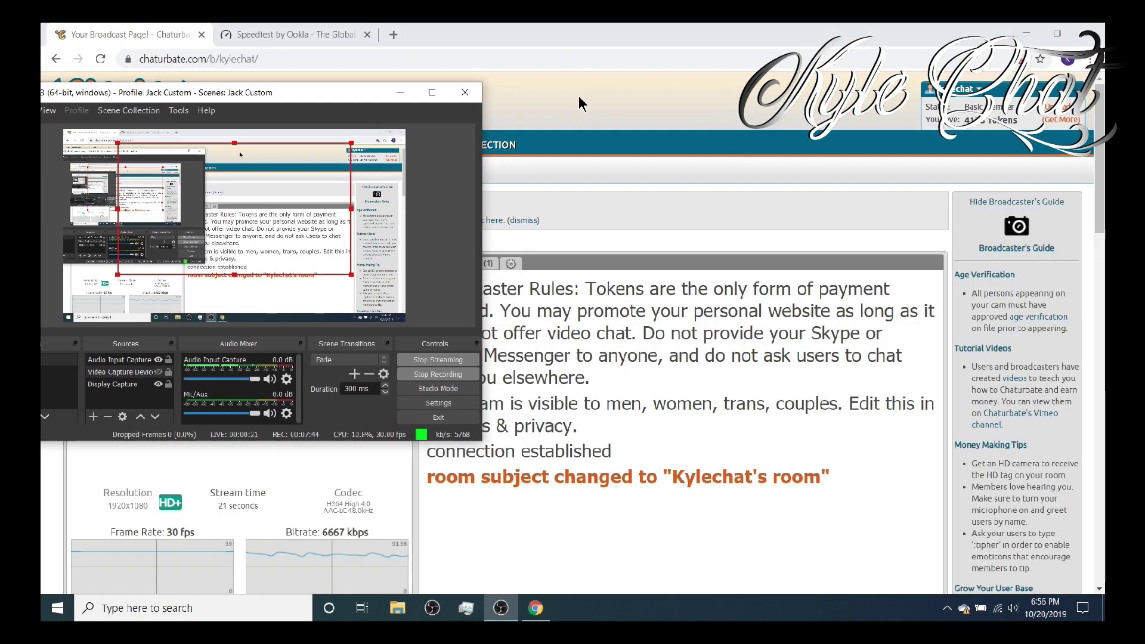
drag(365, 97, 271, 117)
drag(1096, 119, 1098, 159)
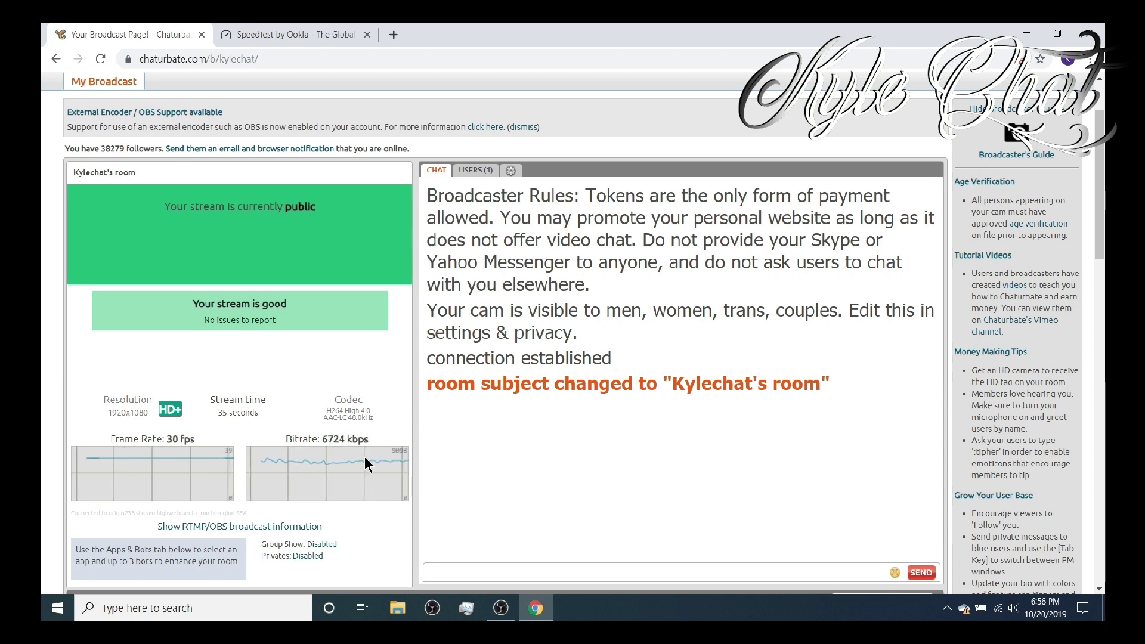
Return to OBS, stop streaming, maximize its window and show the Video Capture Device source again.
click(500, 602)
click(358, 379)
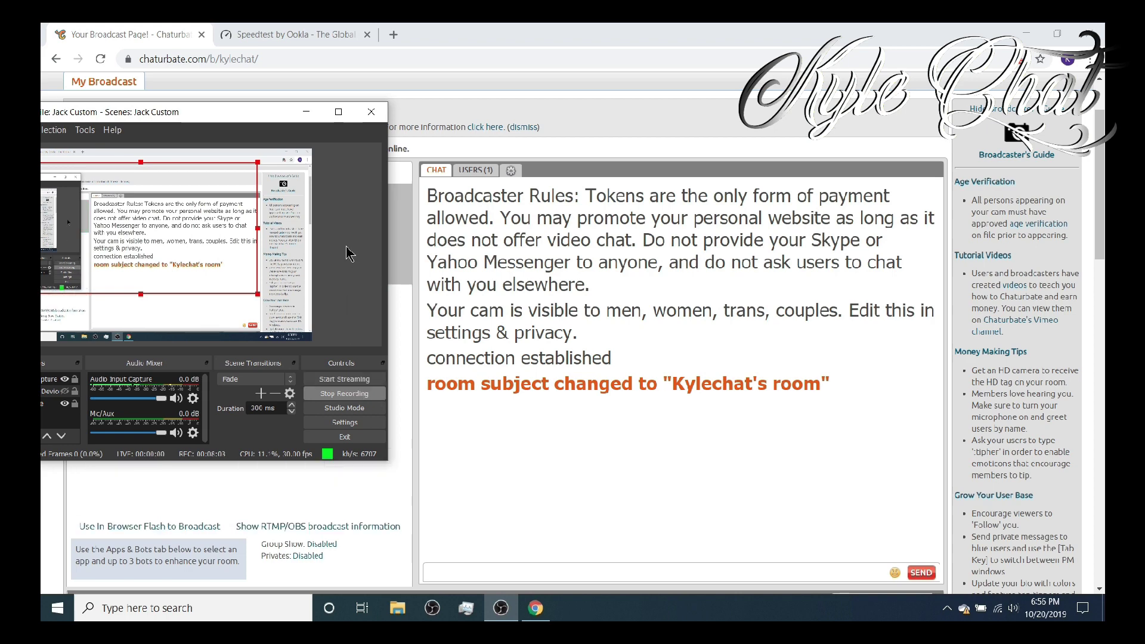
click(338, 112)
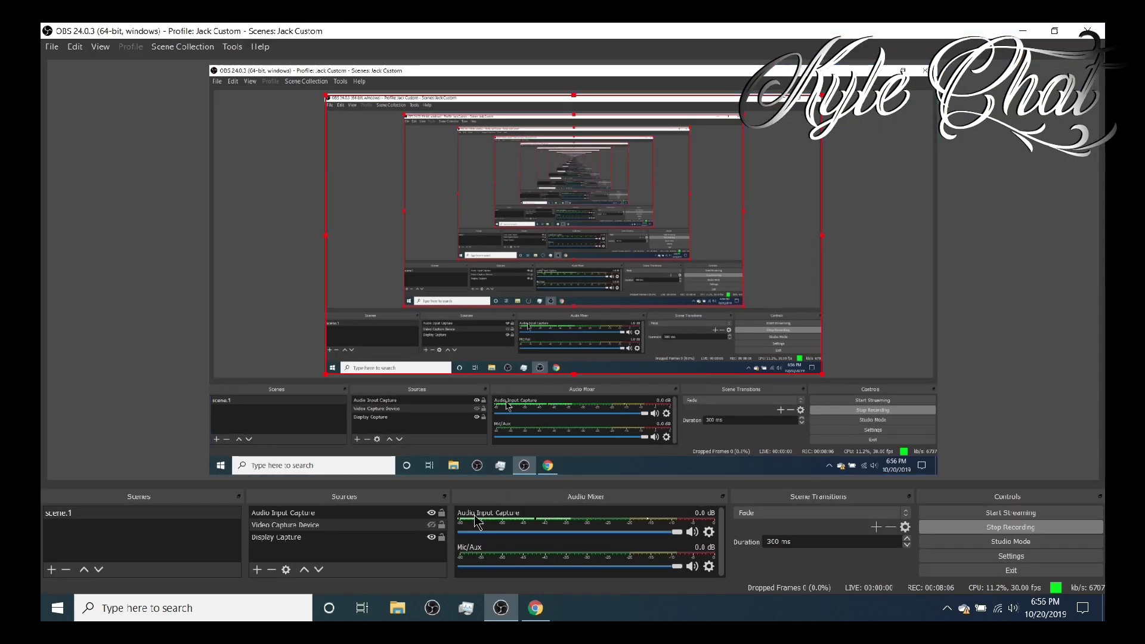
click(432, 526)
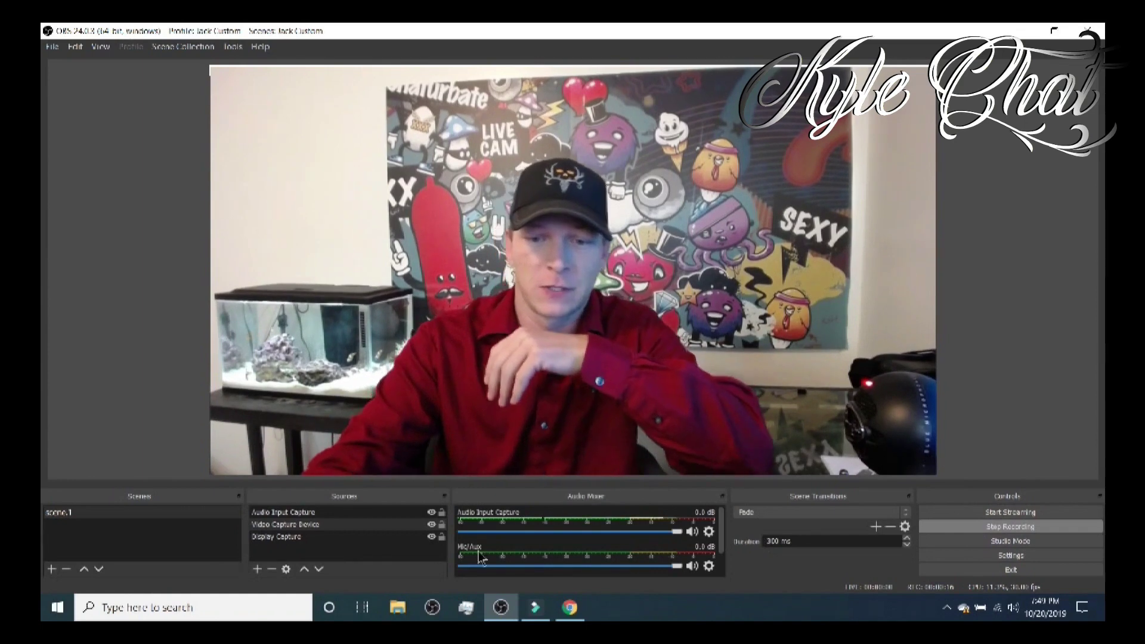
Add a Text (GDI+) source with the default name to scene.1.
click(257, 570)
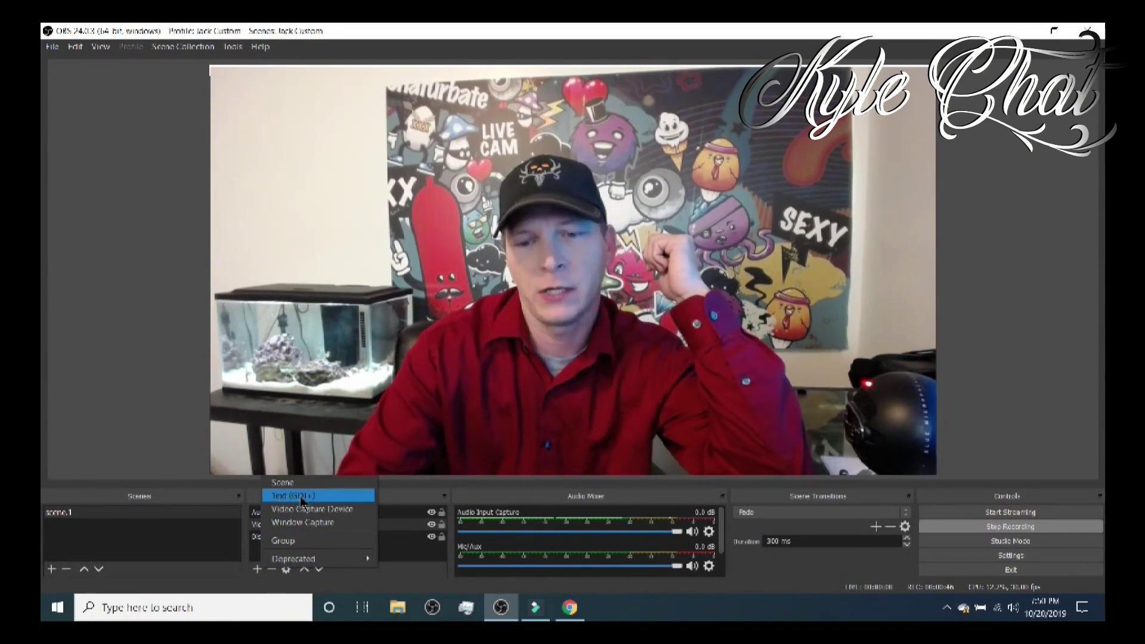
key(Escape)
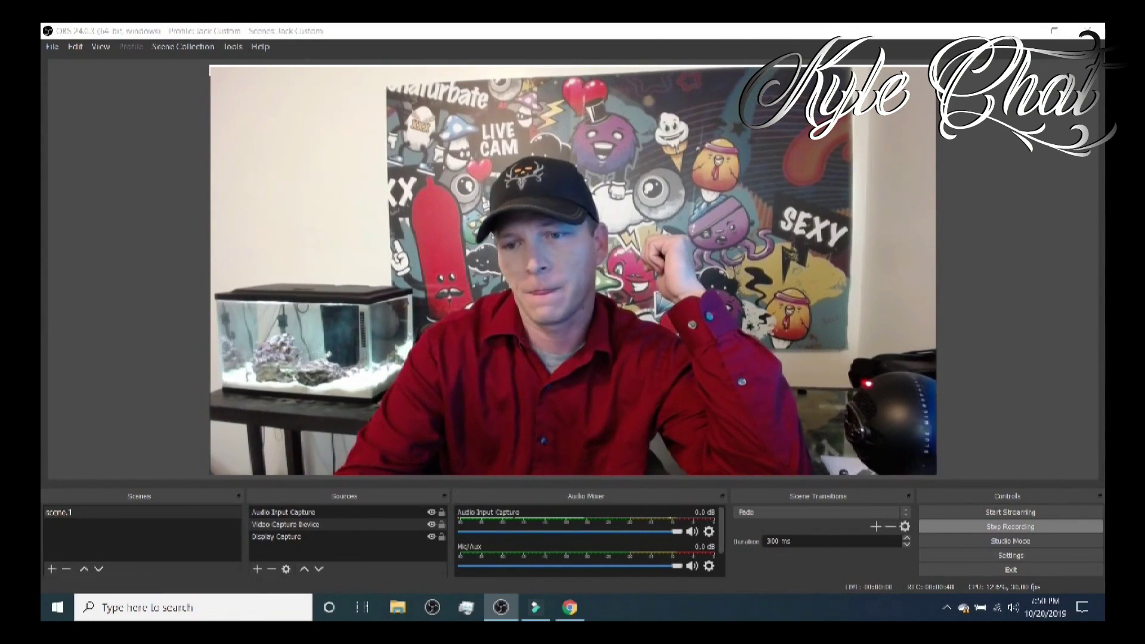
key(Return)
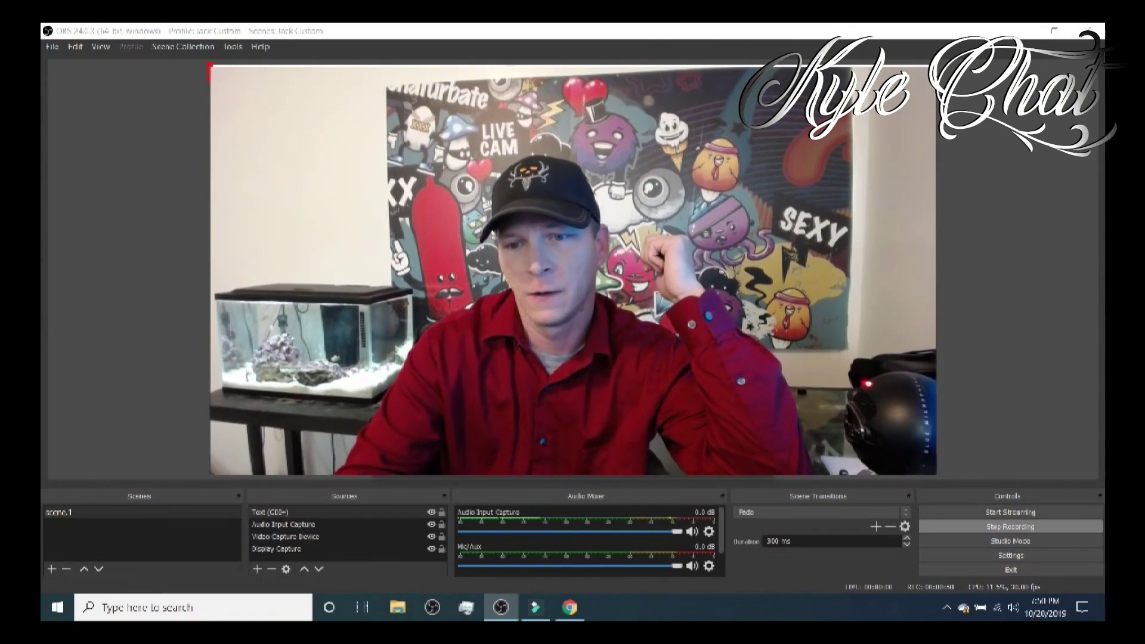